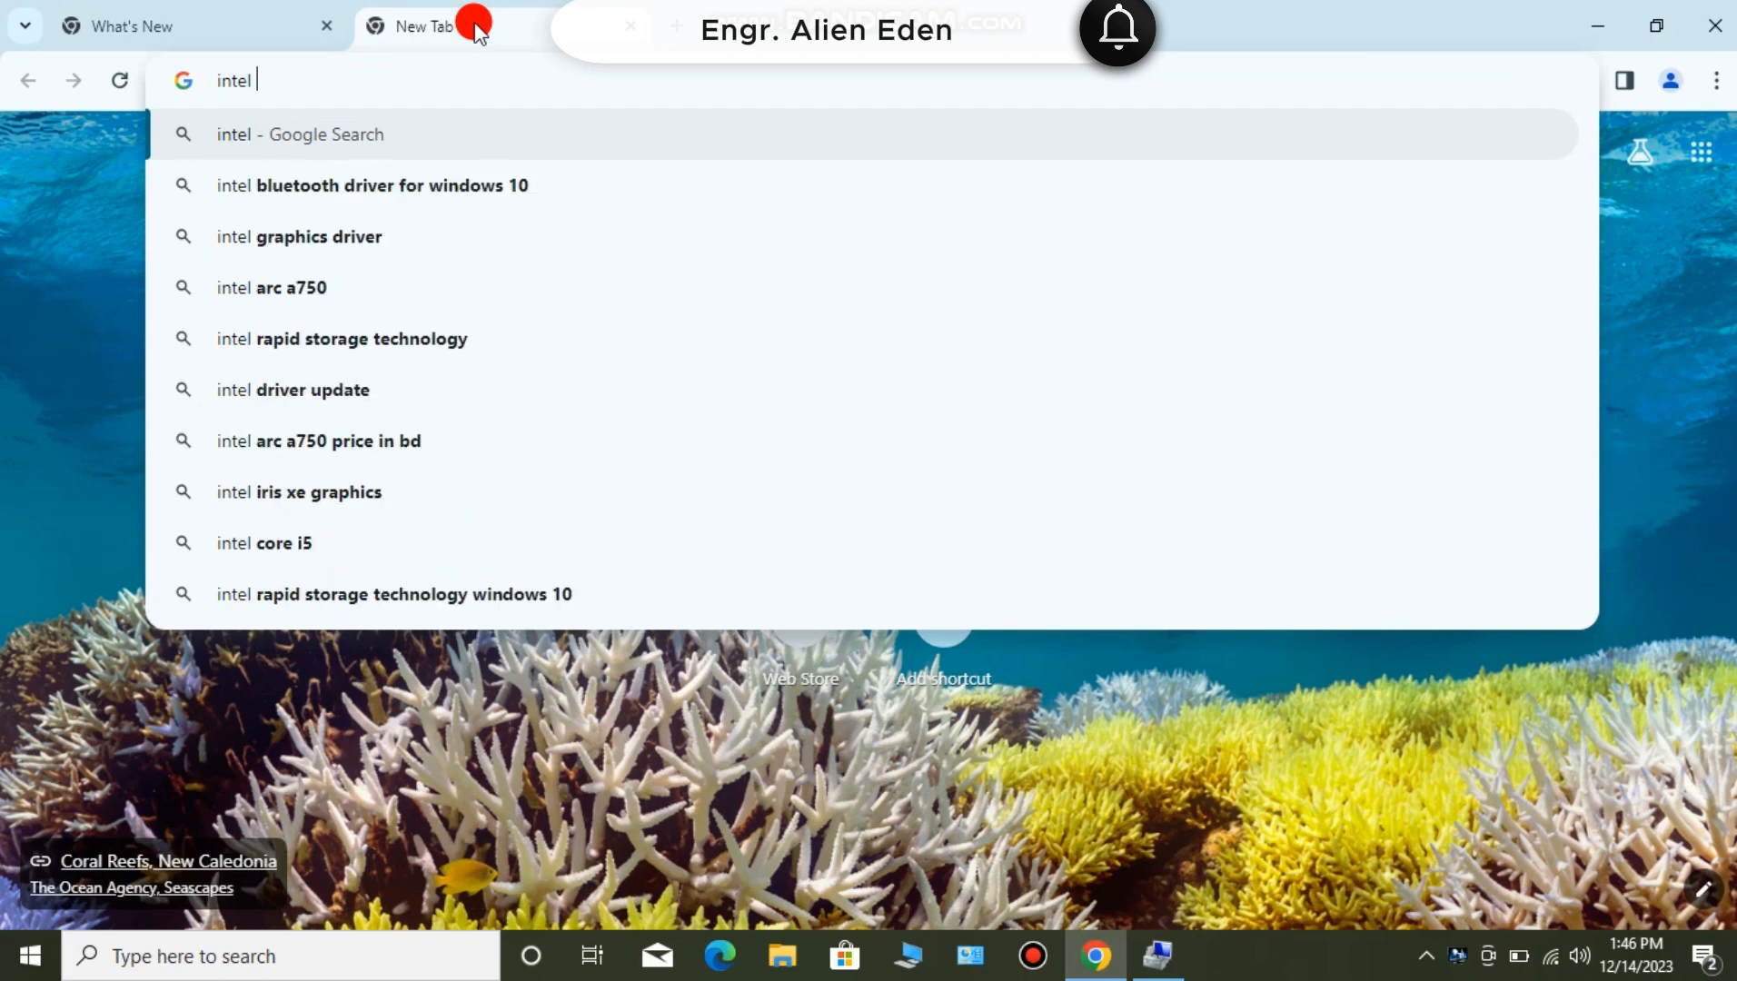
# - Search the web for "intel hd graphics driver for windows 10"
pyautogui.write('h')
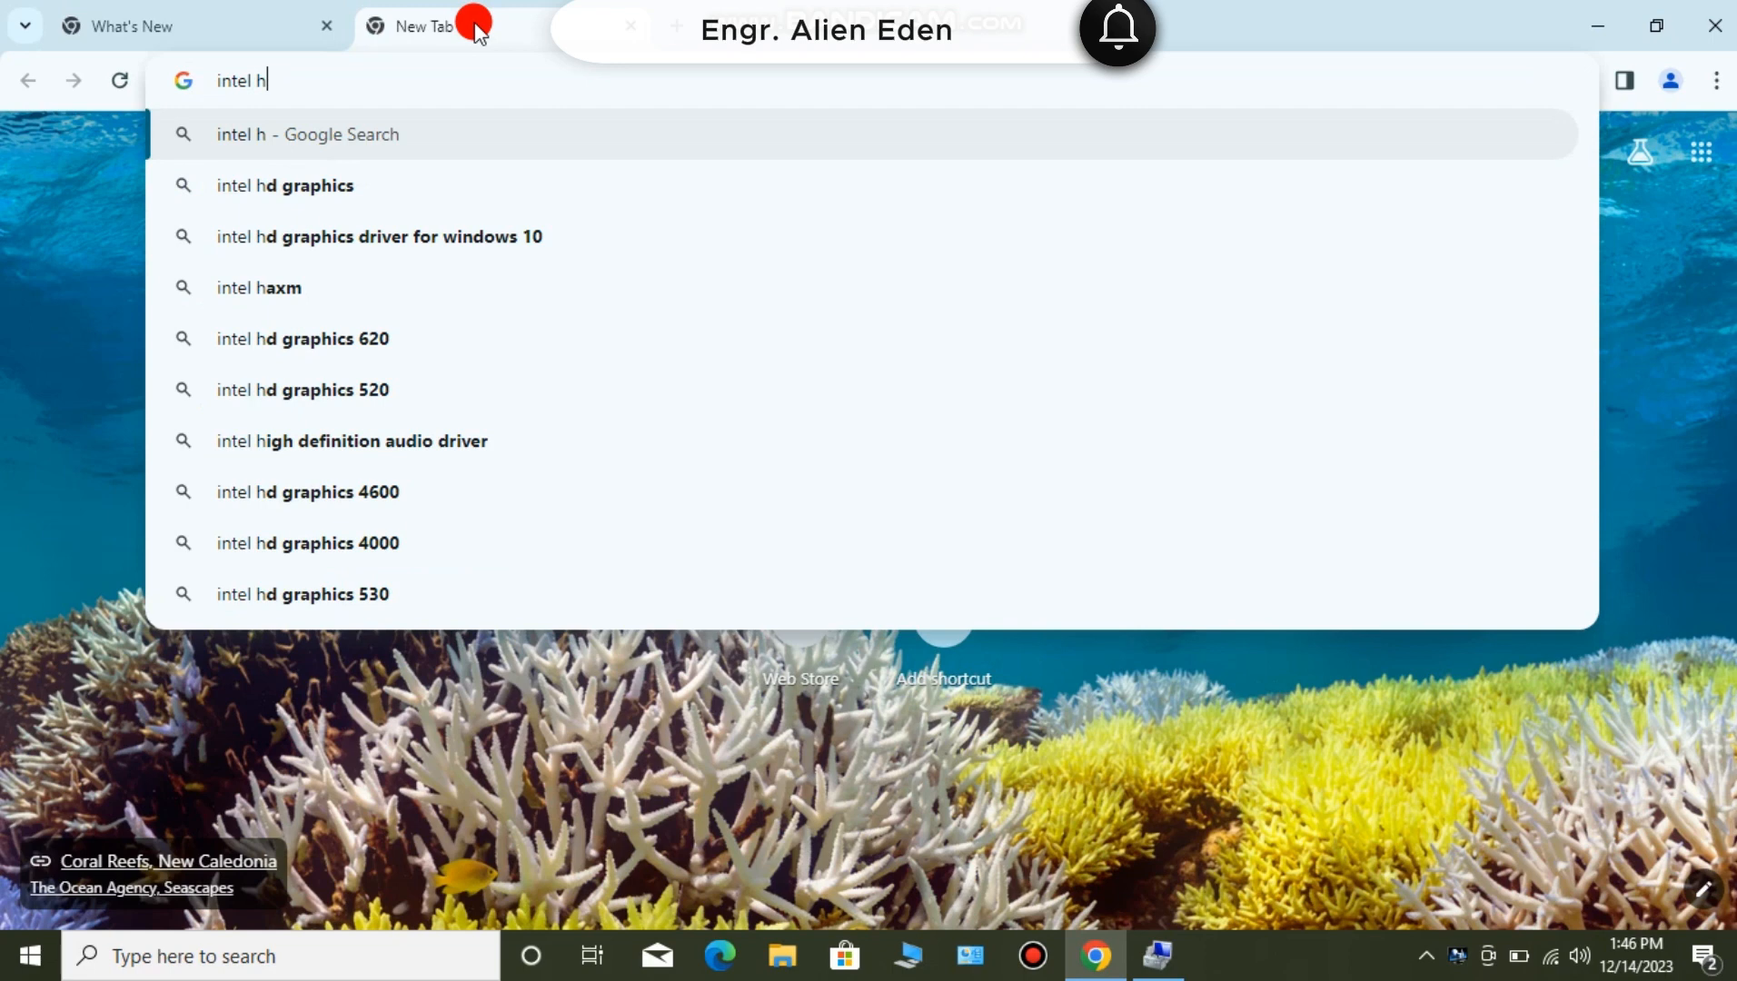
pyautogui.press('BackSpace')
pyautogui.press('BackSpace')
pyautogui.press('BackSpace')
pyautogui.write('l')
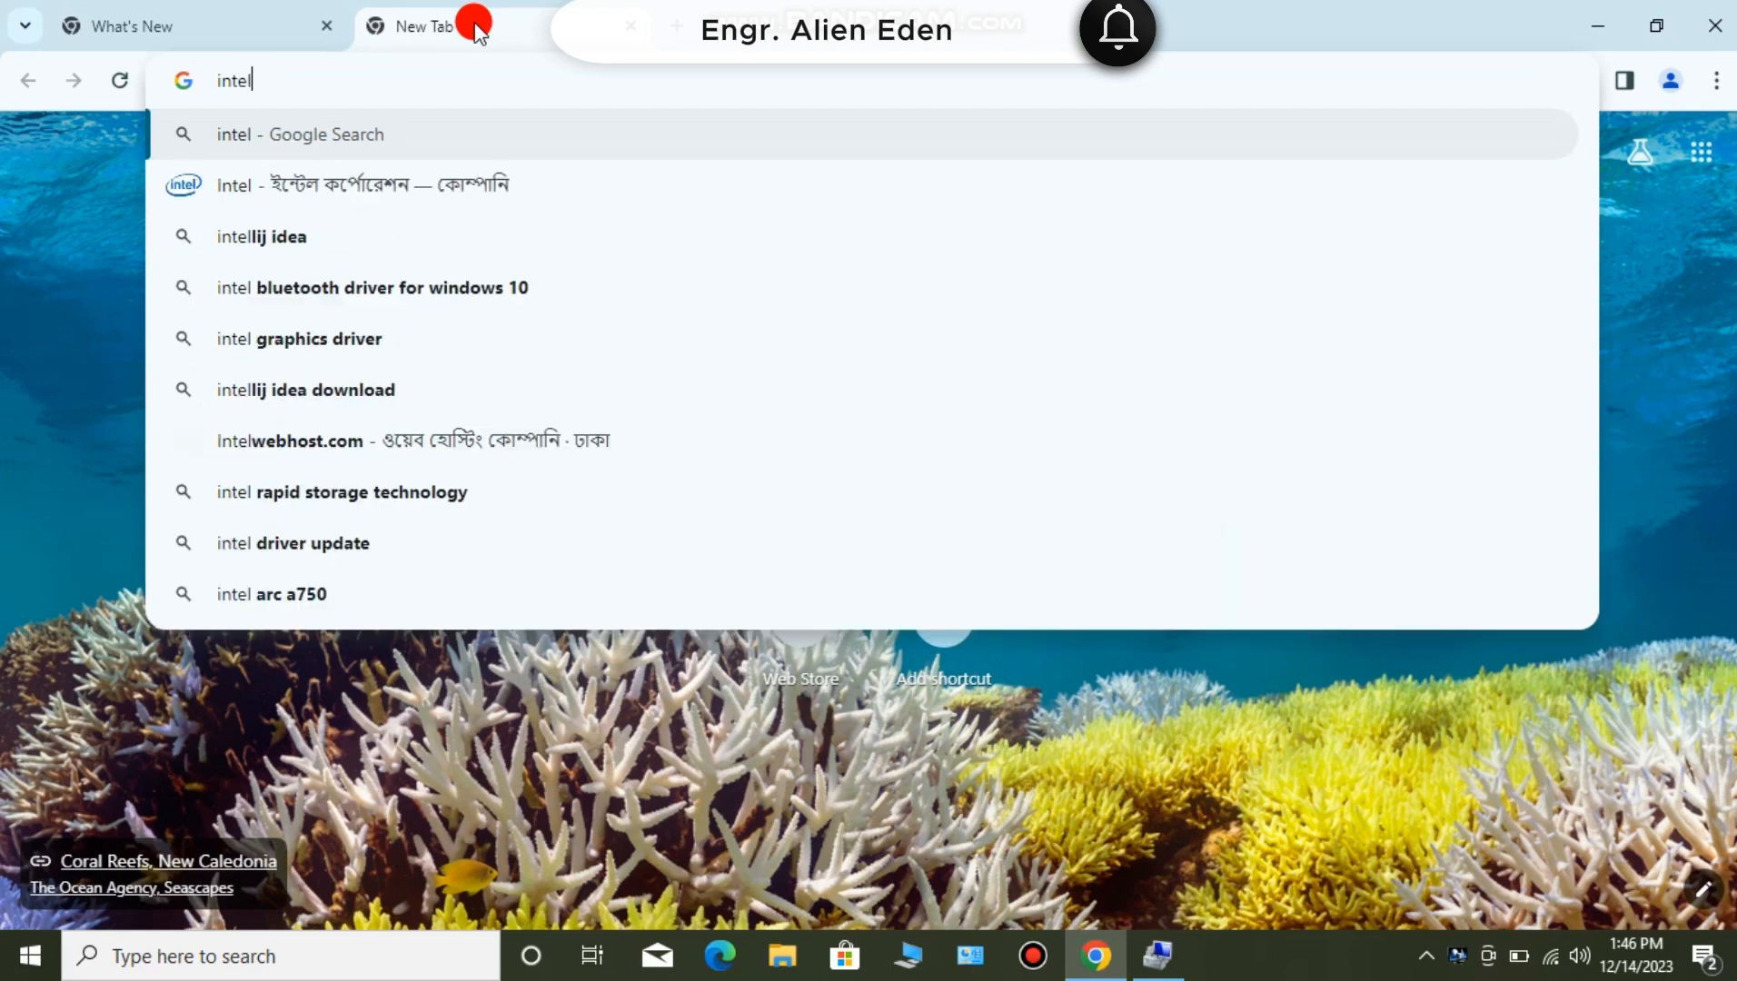
pyautogui.write(' hd')
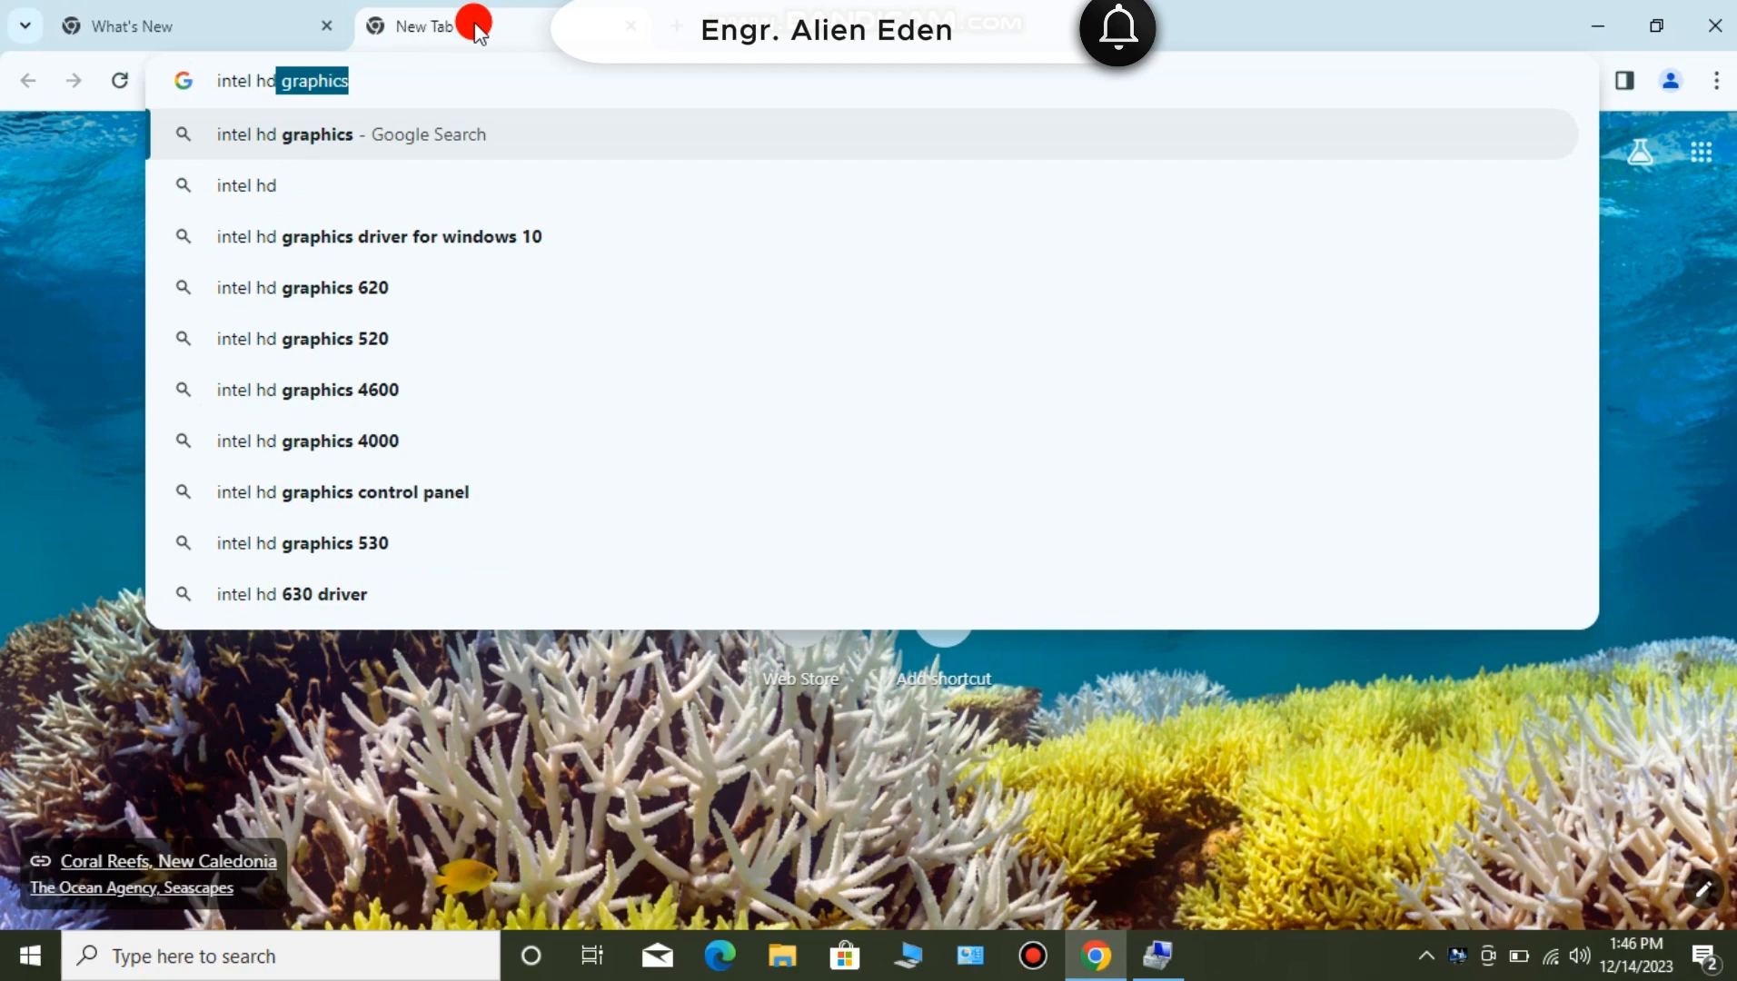
pyautogui.press('Down')
pyautogui.press('Down')
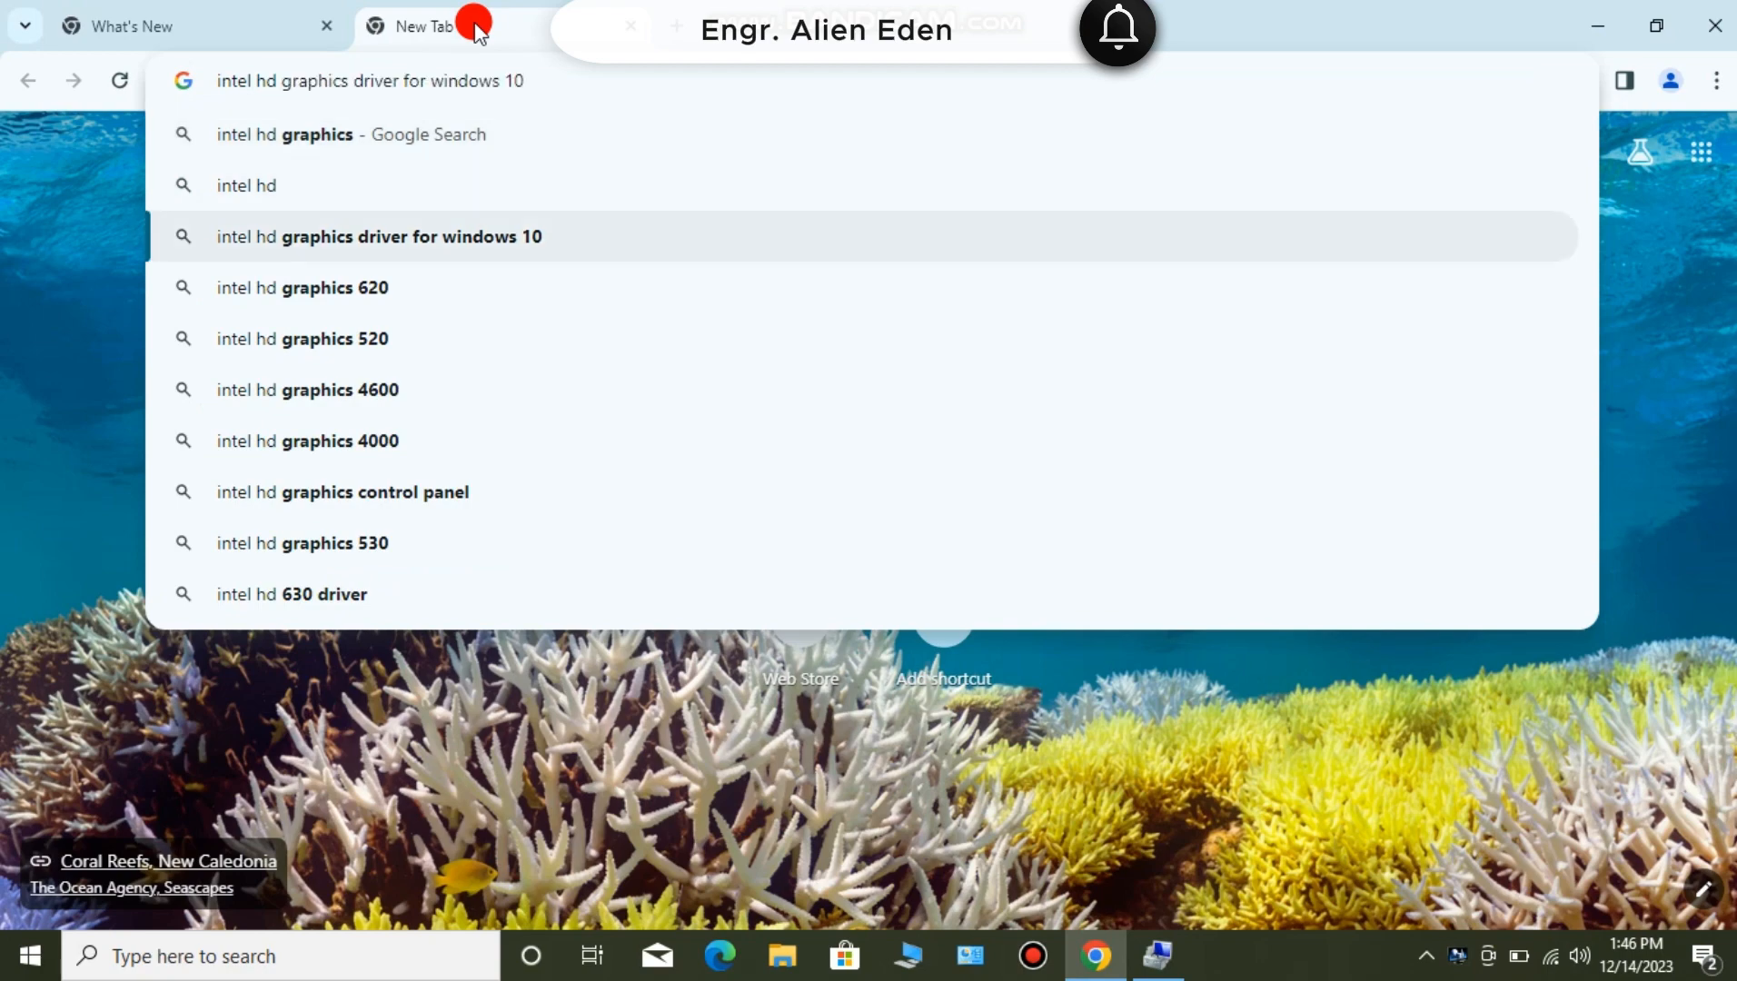
pyautogui.press('Return')
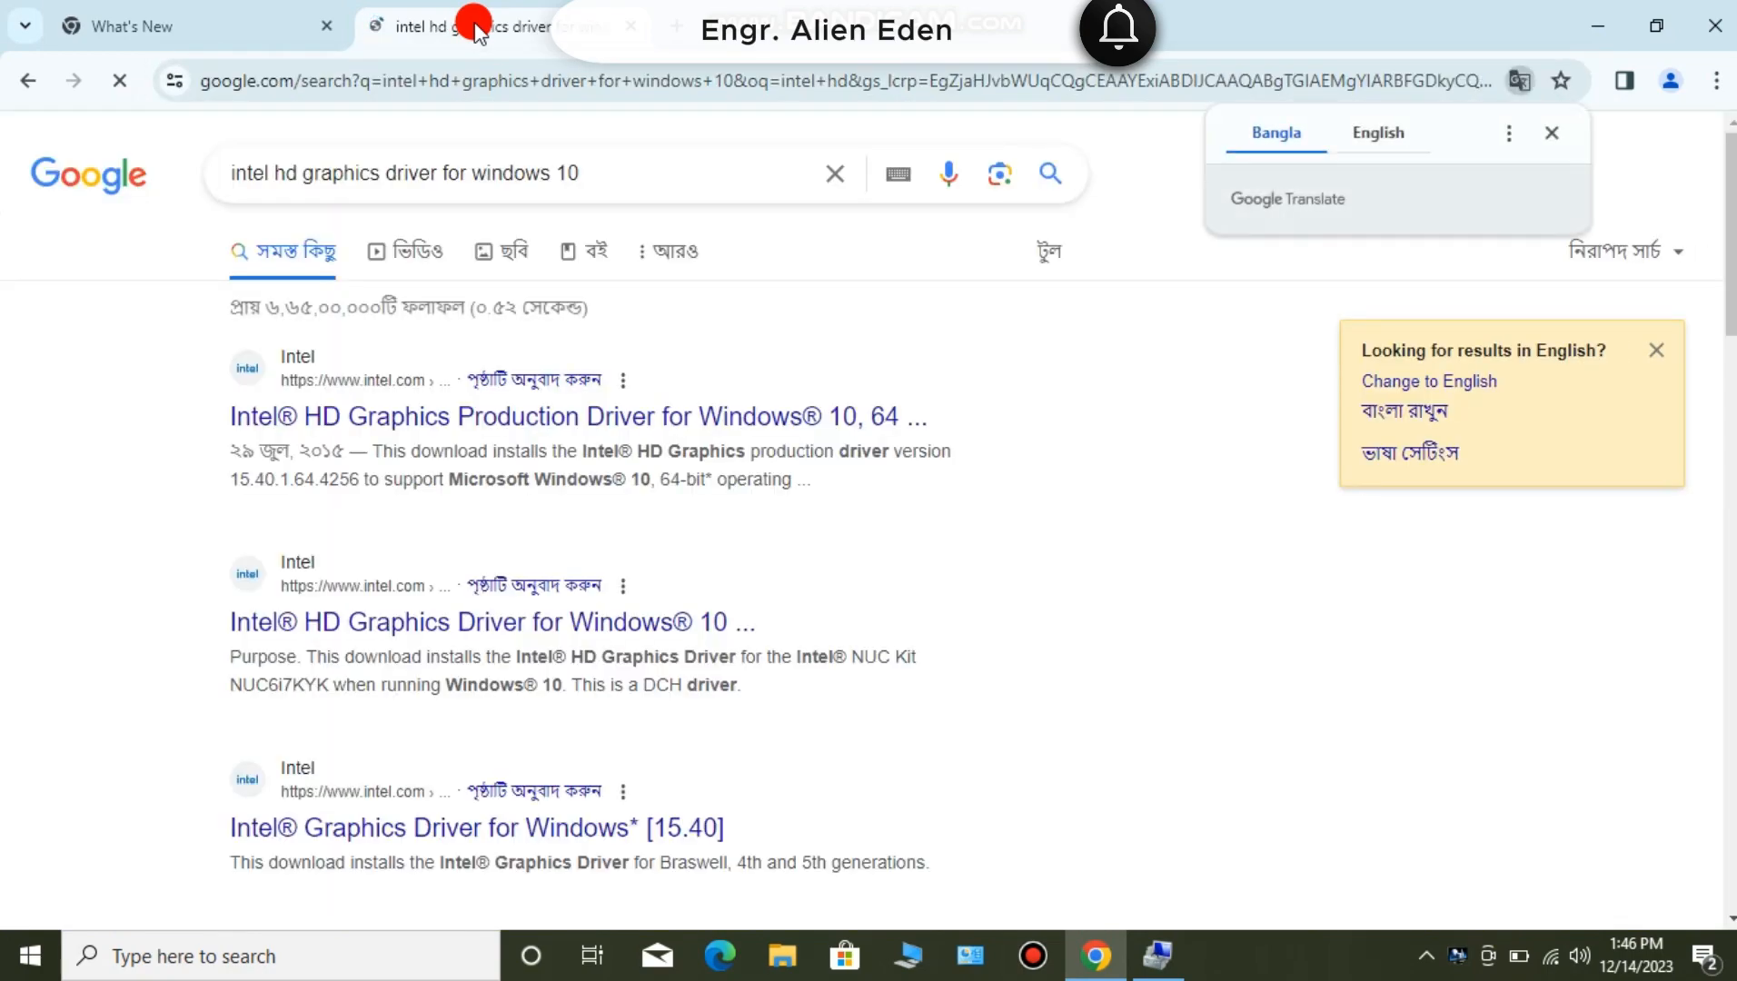
# - Open the Intel HD Graphics Production Driver for Windows 10 page and download win64_154001.exe, accepting the license agreement
pyautogui.click(481, 422)
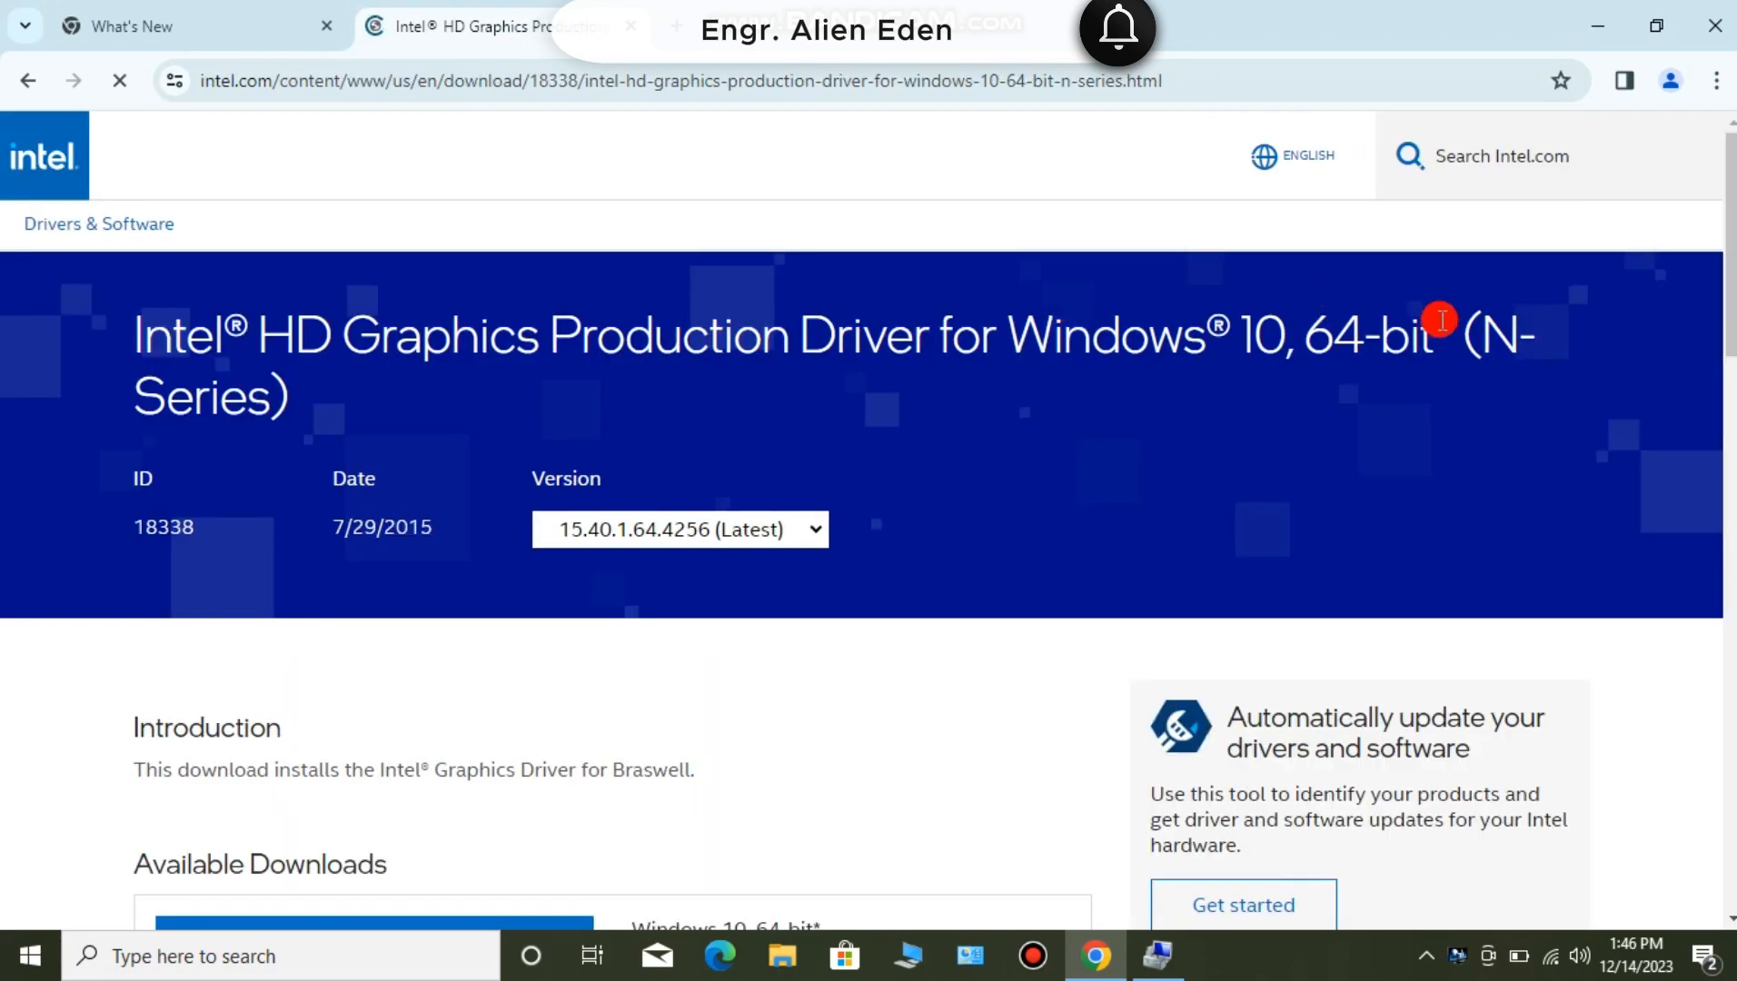
pyautogui.moveTo(1723, 259); pyautogui.dragTo(1724, 352)
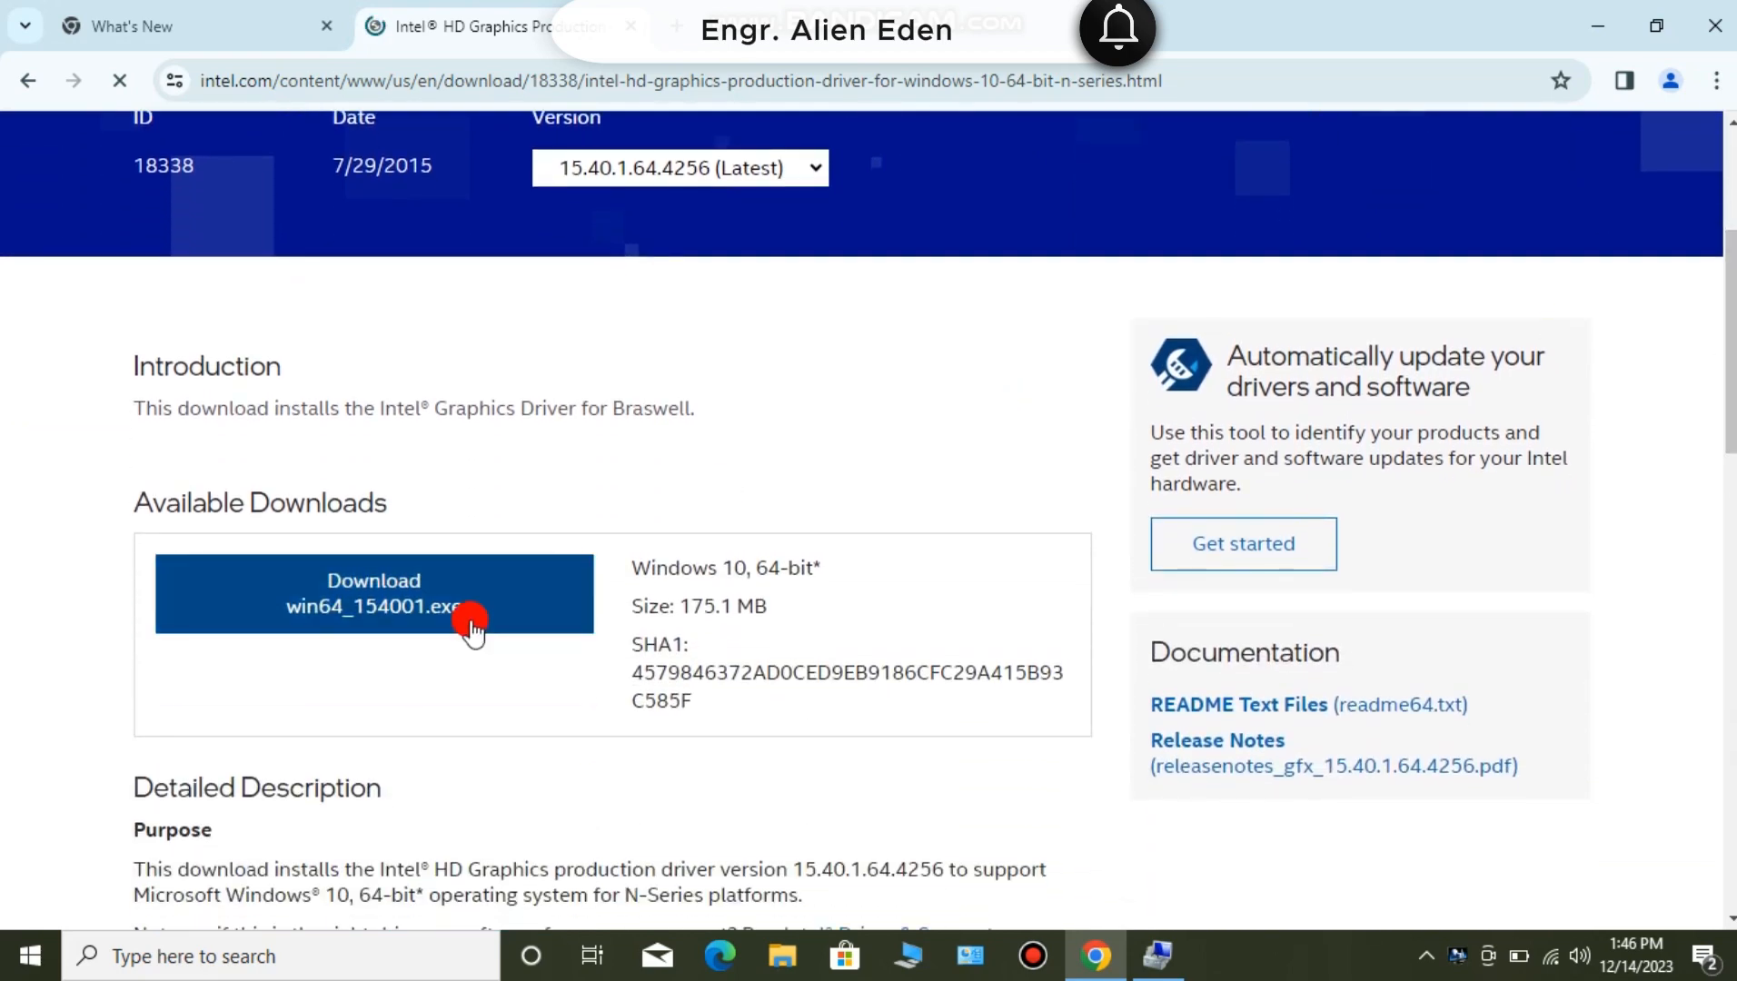
pyautogui.click(460, 599)
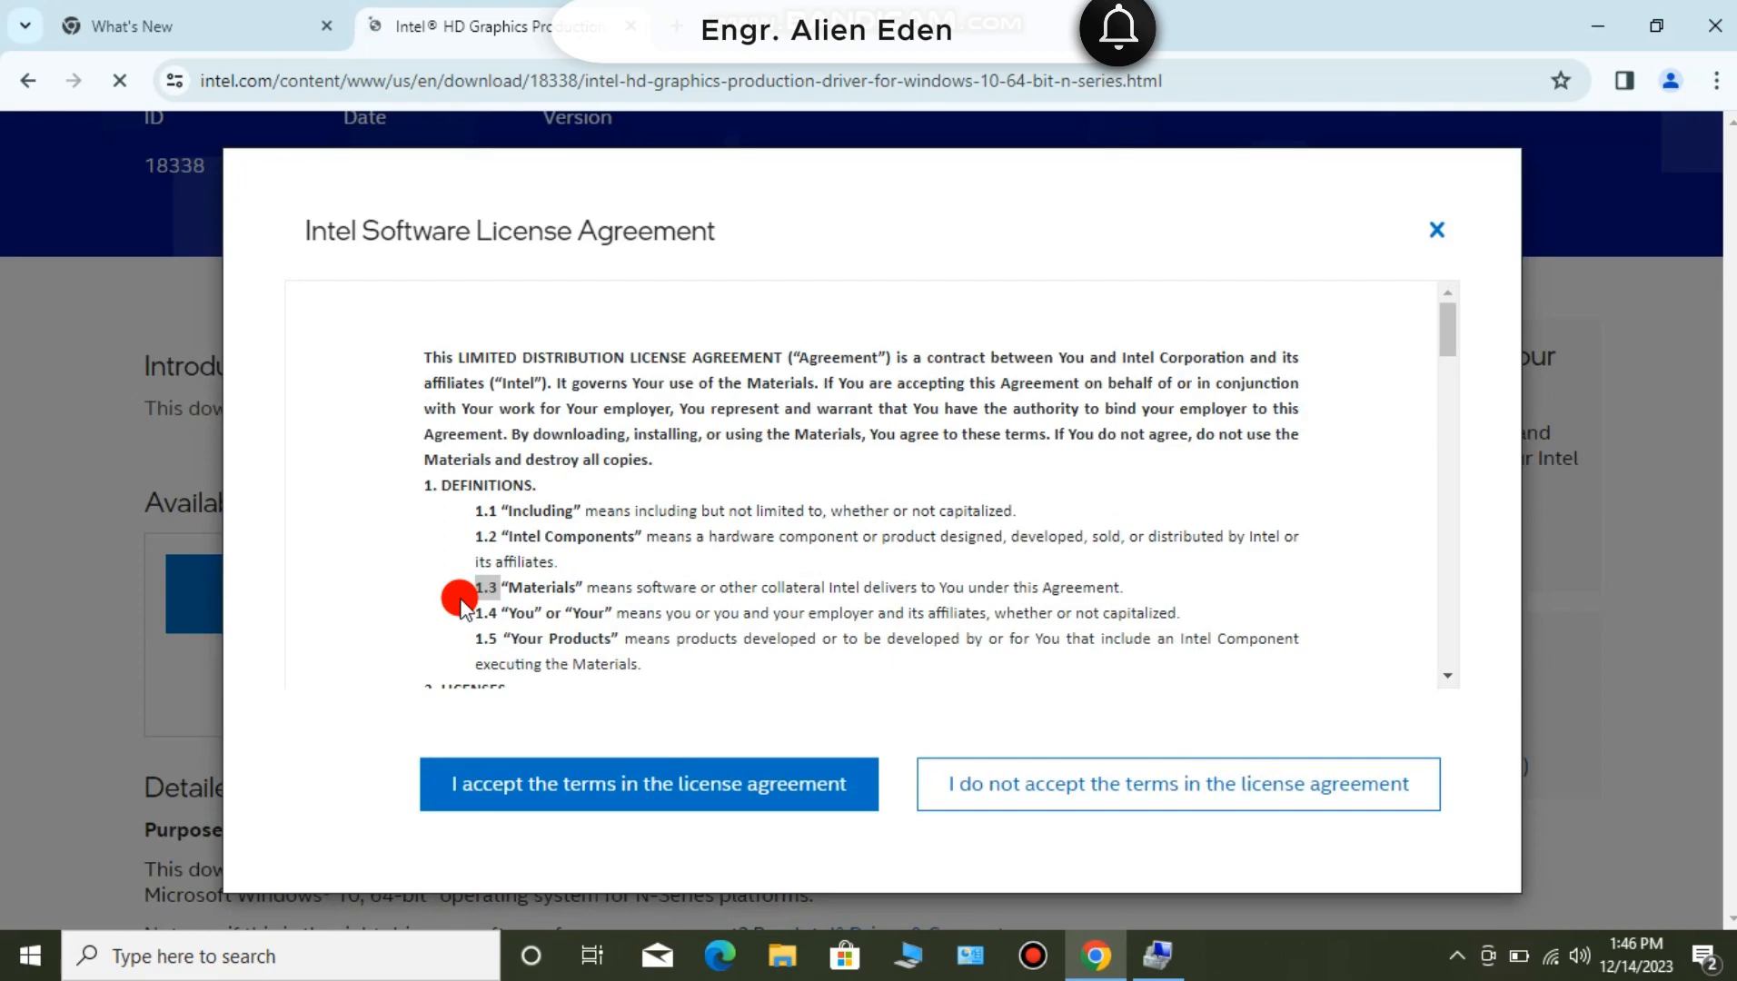
pyautogui.click(585, 781)
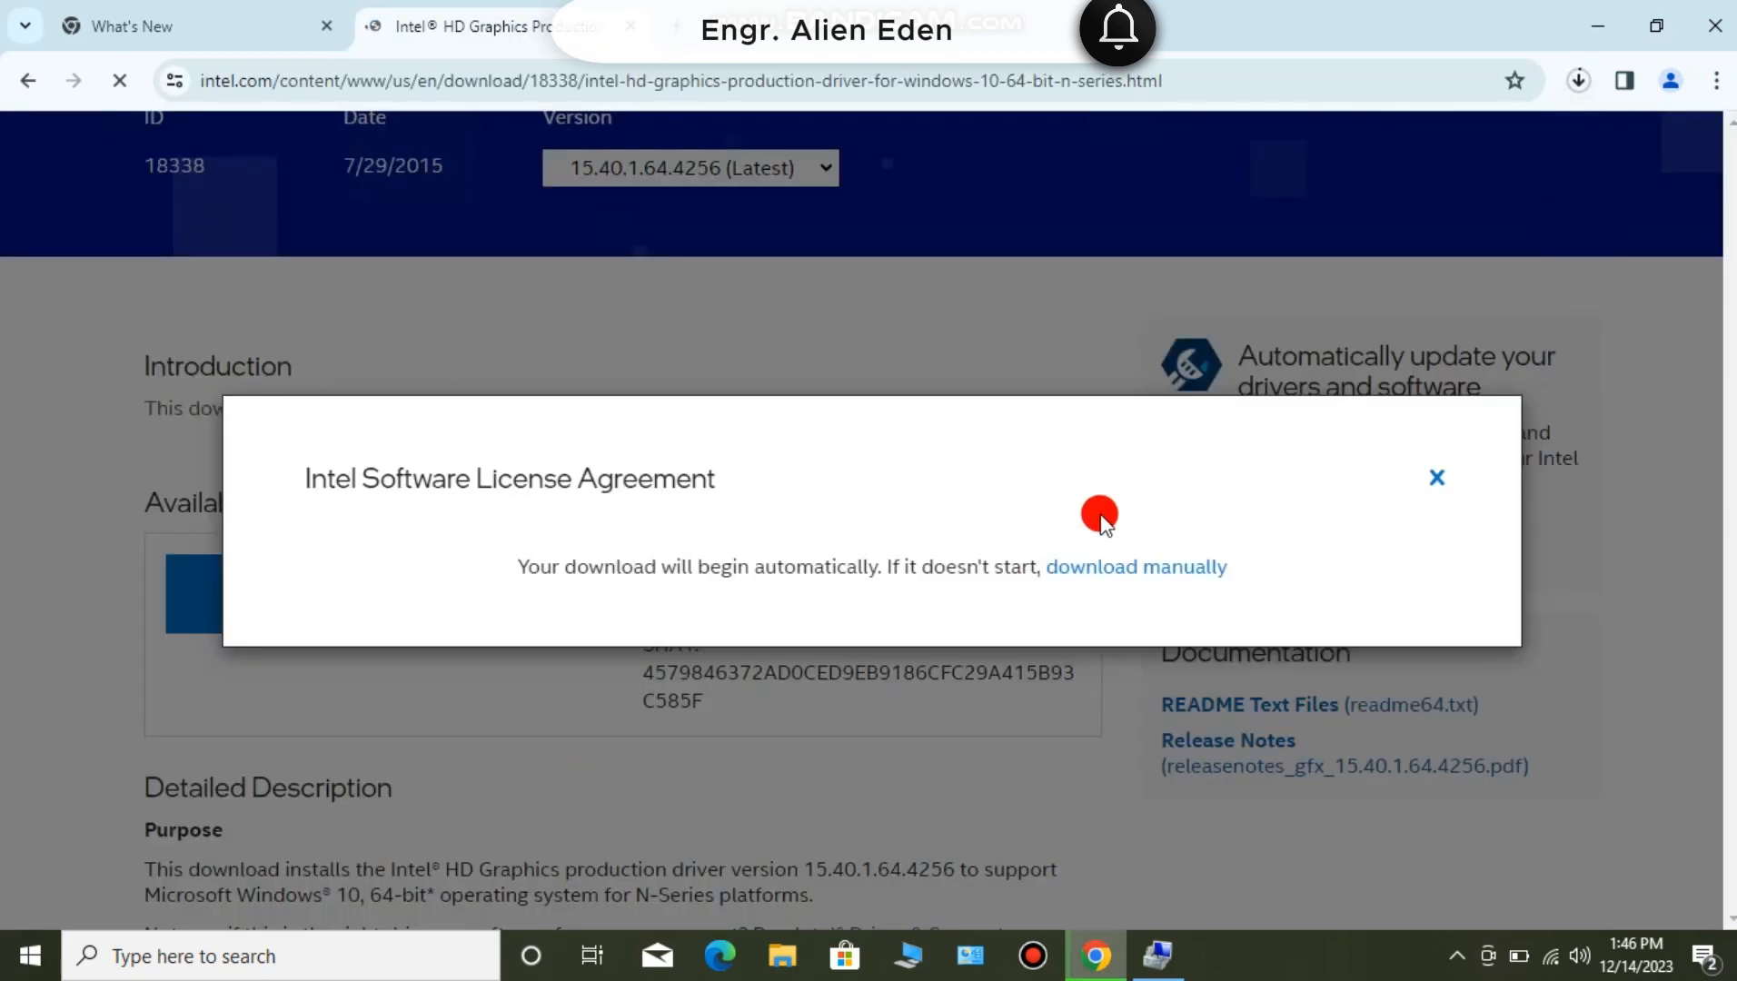
# - Show the downloaded win64_154001.exe in its folder, run it as administrator, and advance past the installer's first page
pyautogui.click(1582, 93)
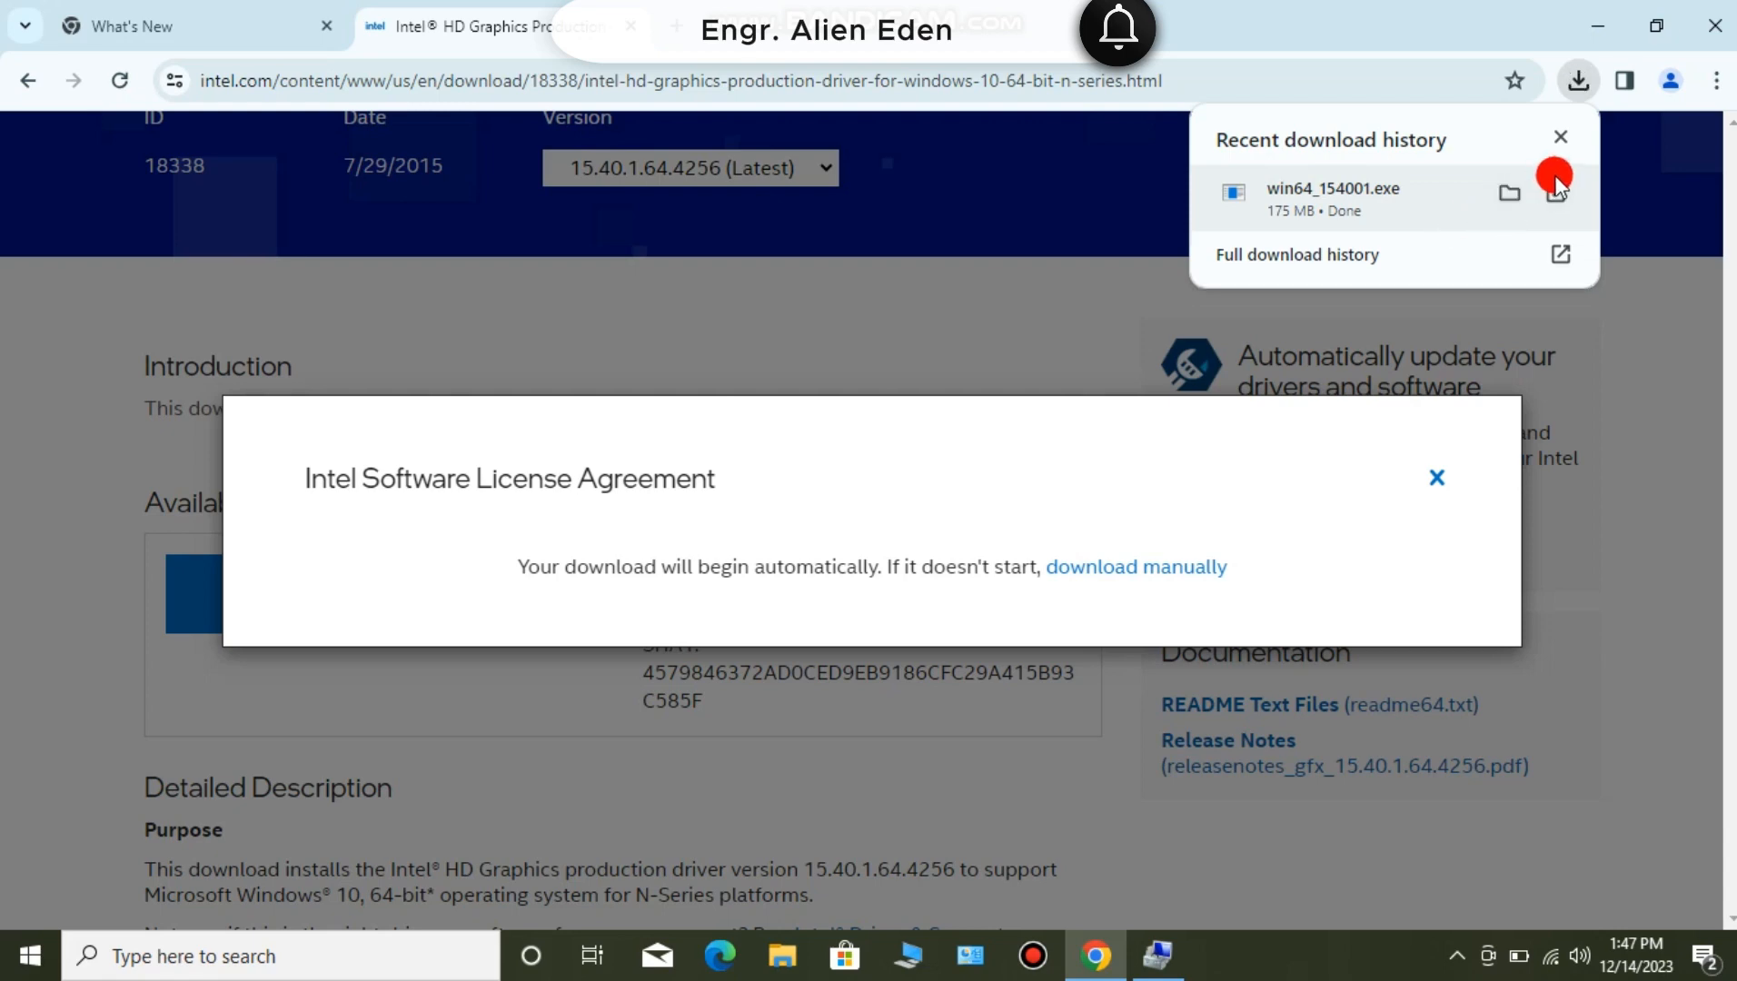
pyautogui.click(1515, 200)
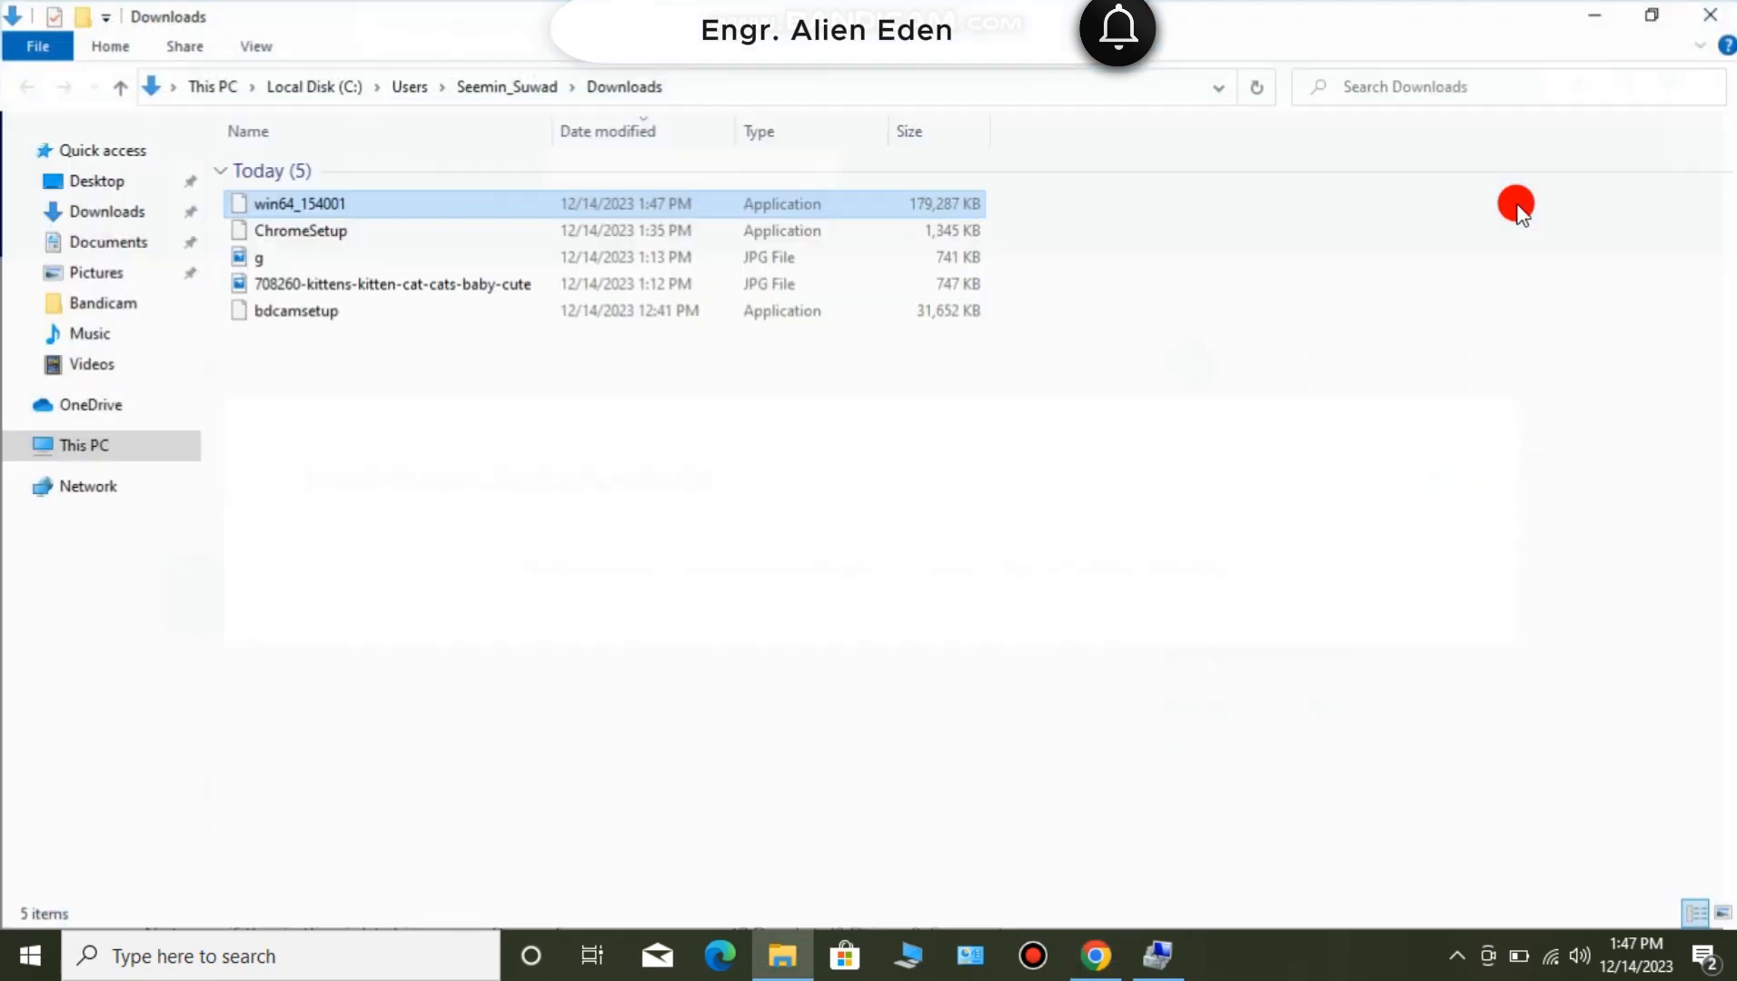
pyautogui.rightClick(811, 203)
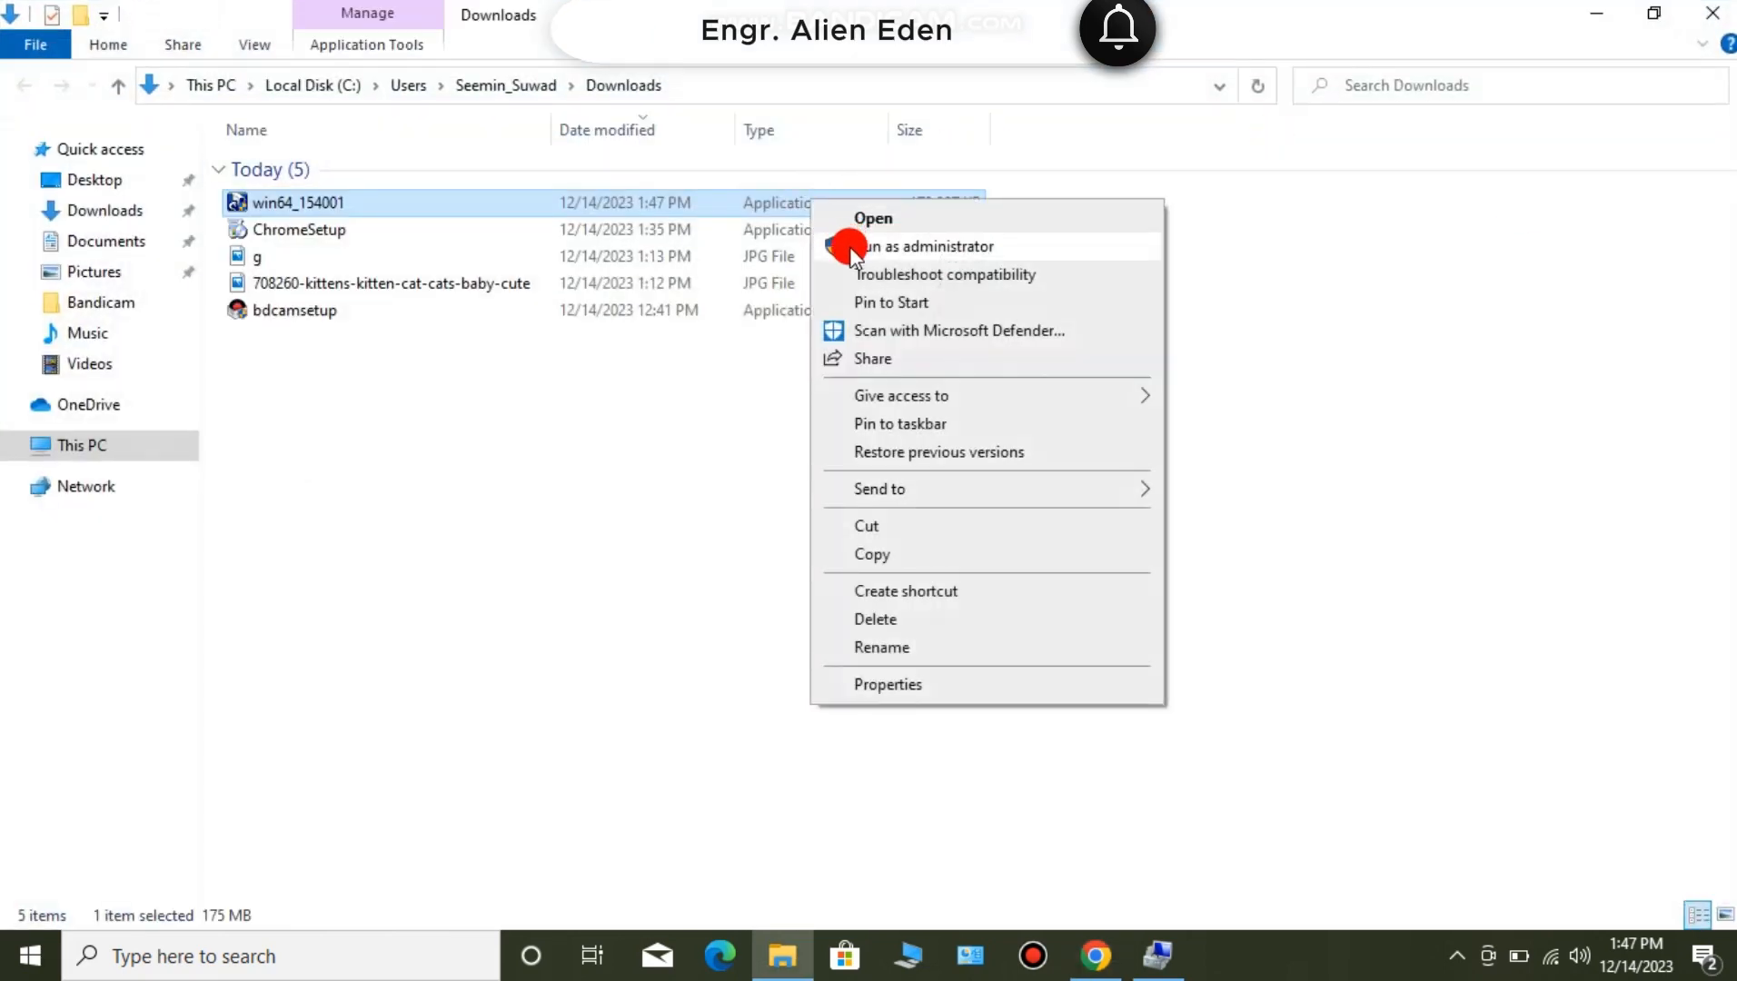
pyautogui.click(918, 247)
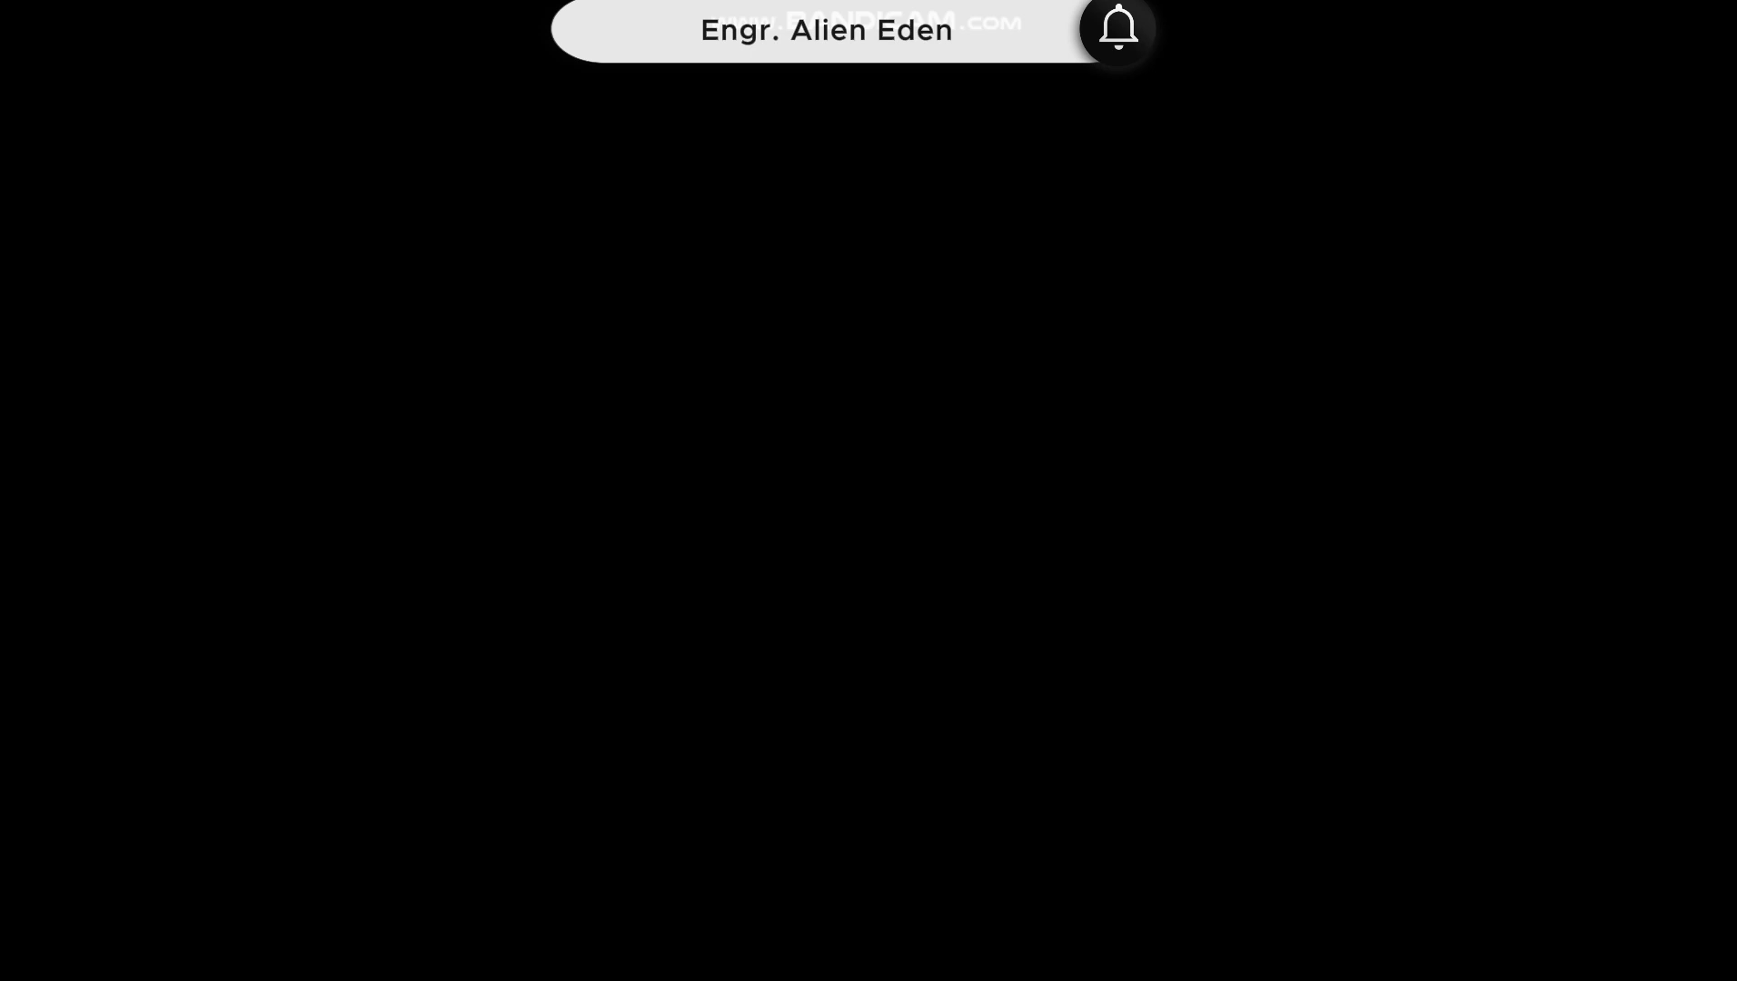
pyautogui.click(805, 643)
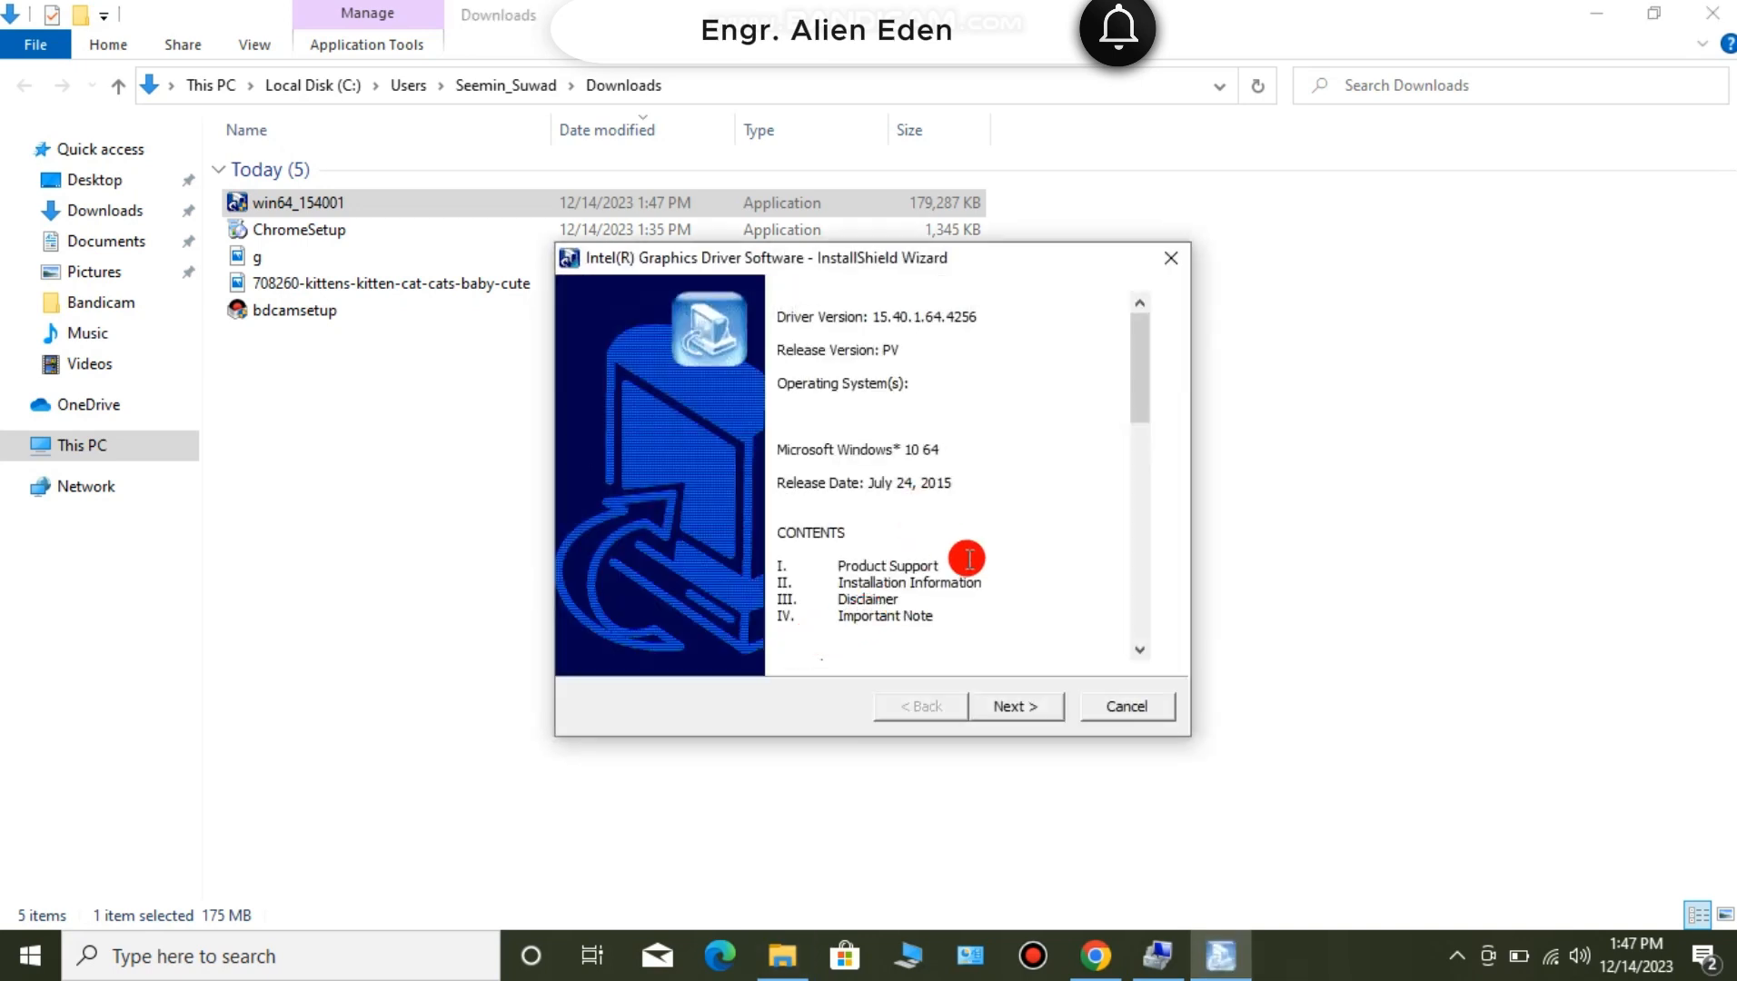
pyautogui.click(1015, 706)
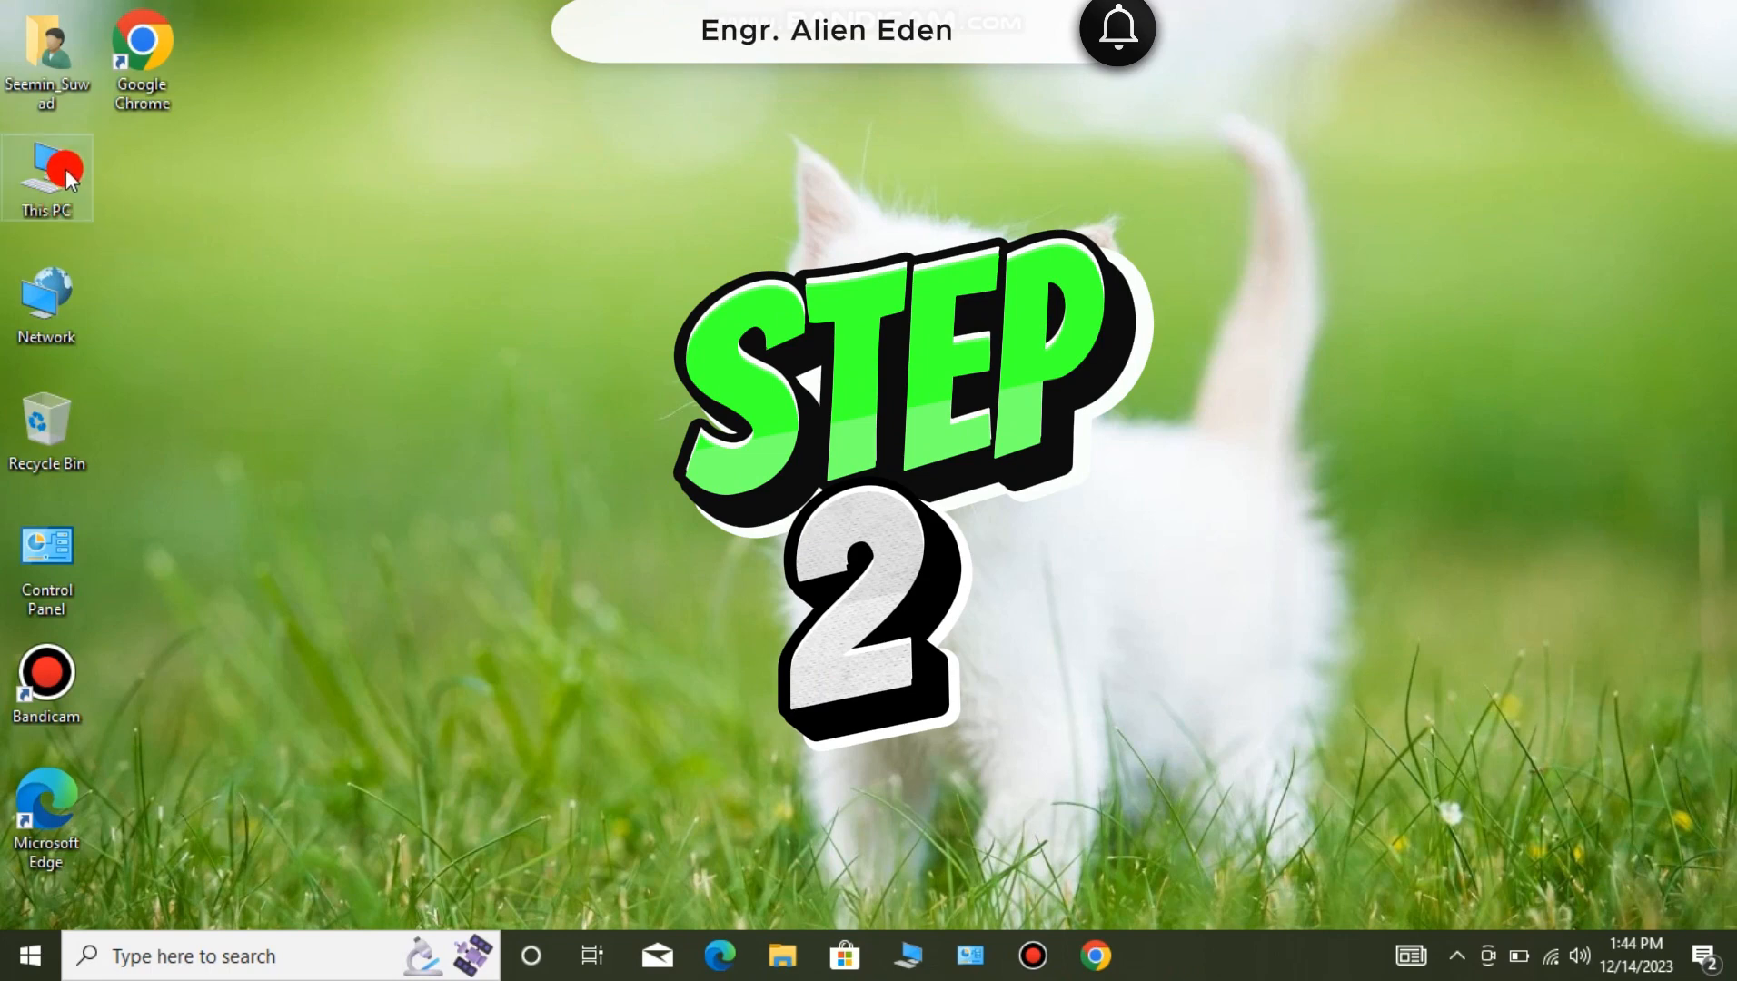
# - Open Computer Management from This PC, maximize its window, and go to Device Manager
pyautogui.rightClick(65, 170)
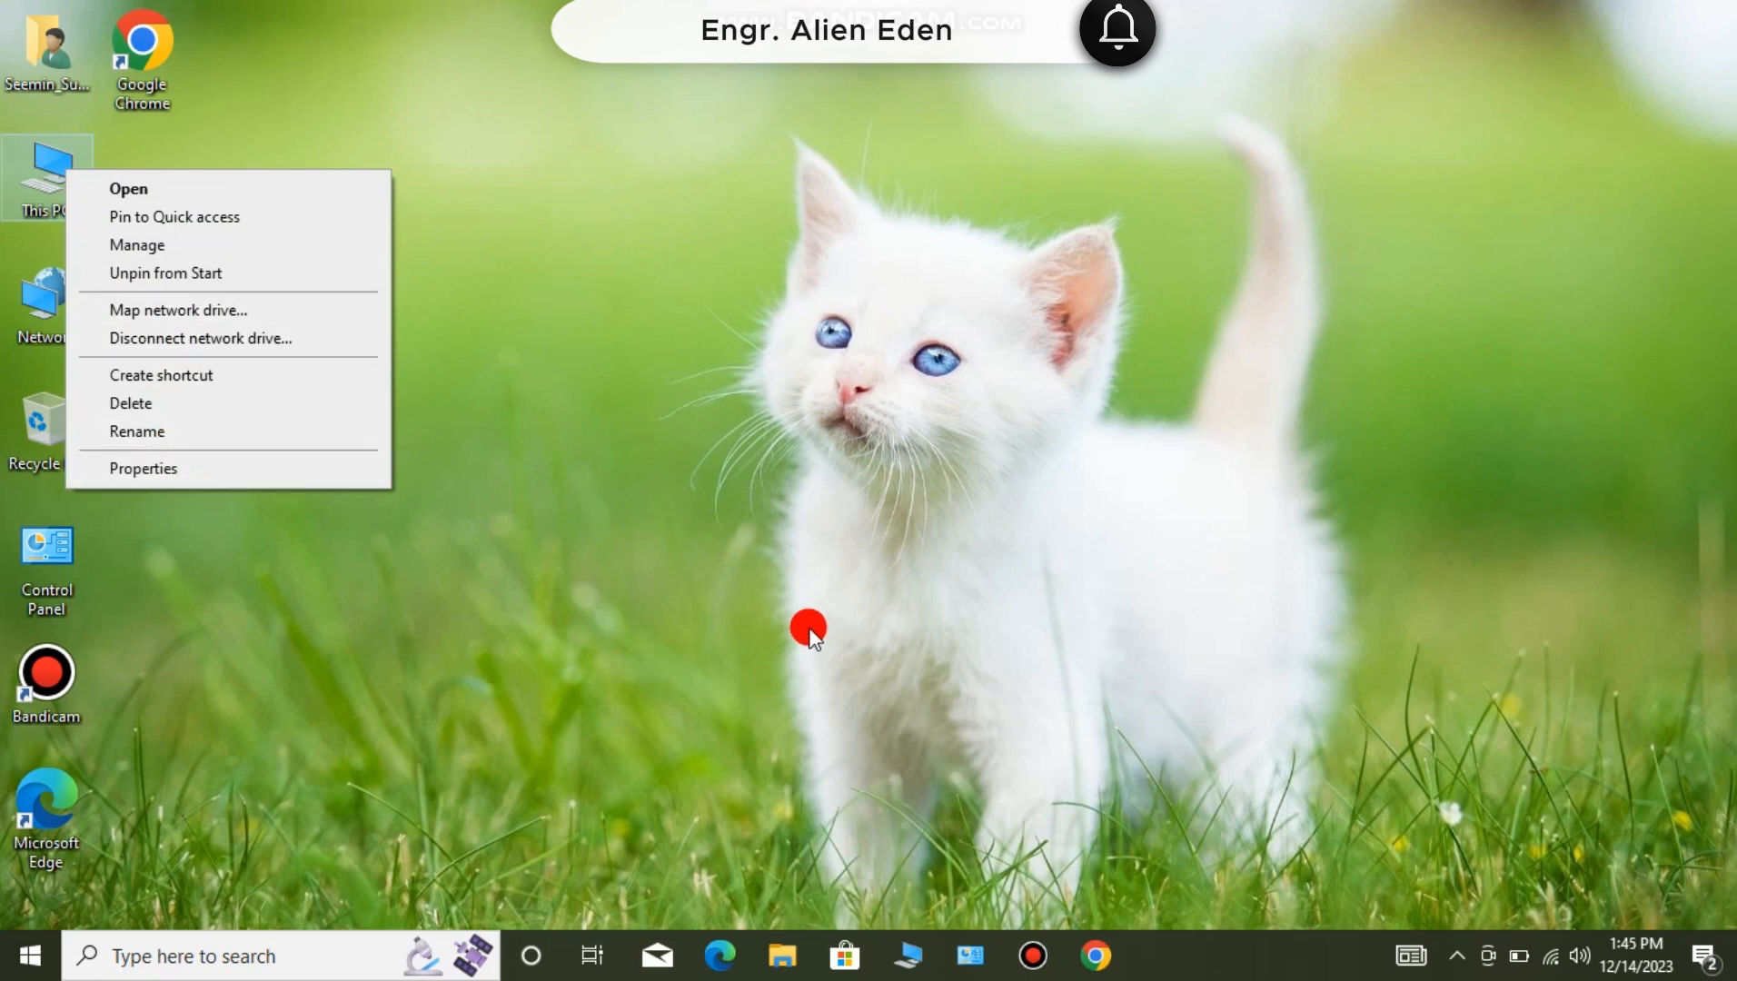
pyautogui.click(194, 246)
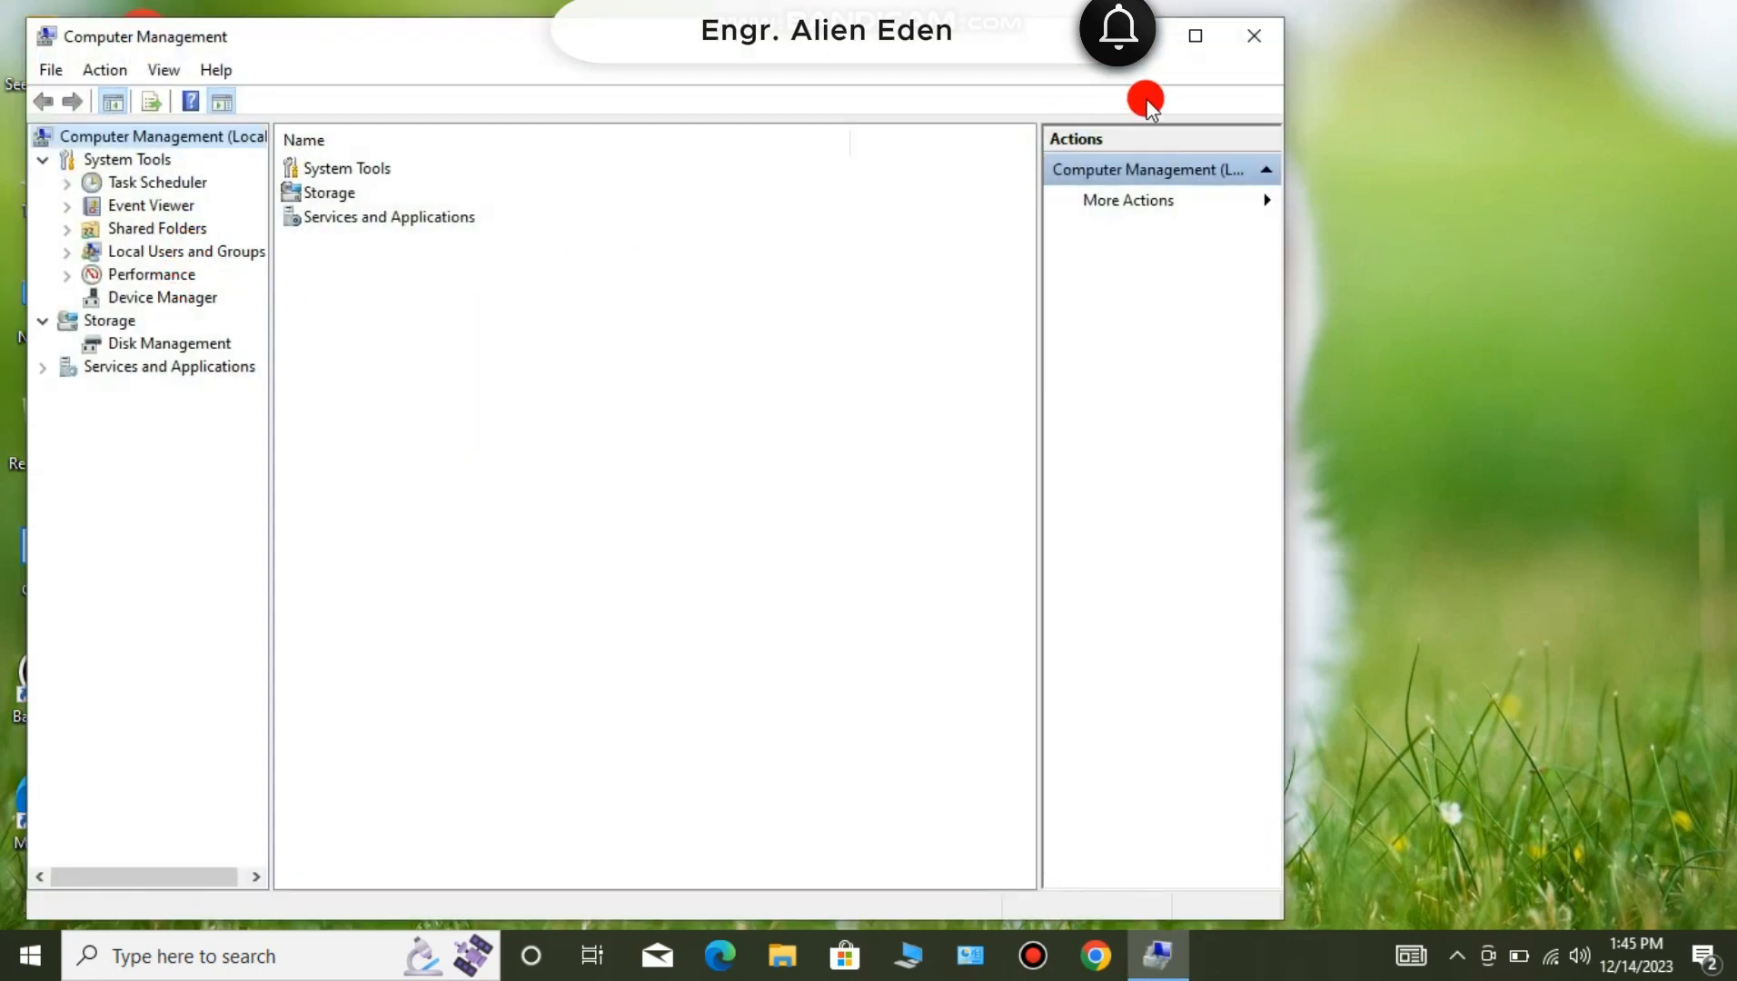
pyautogui.click(1196, 41)
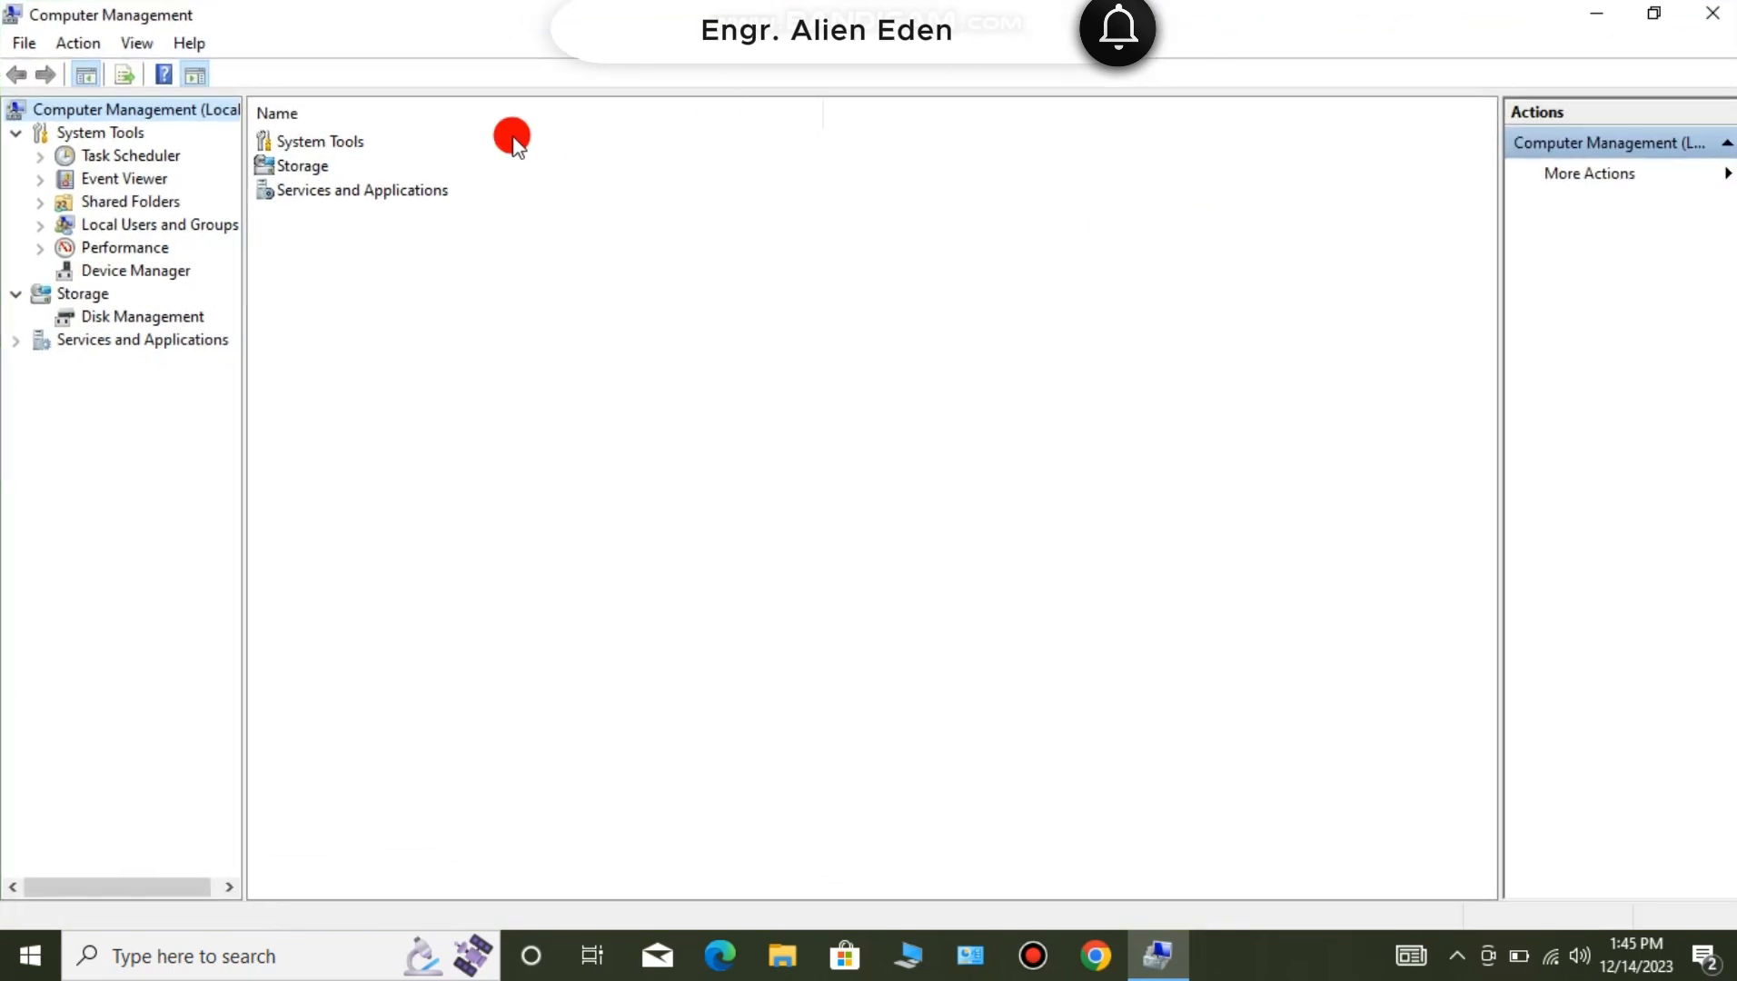
pyautogui.click(145, 271)
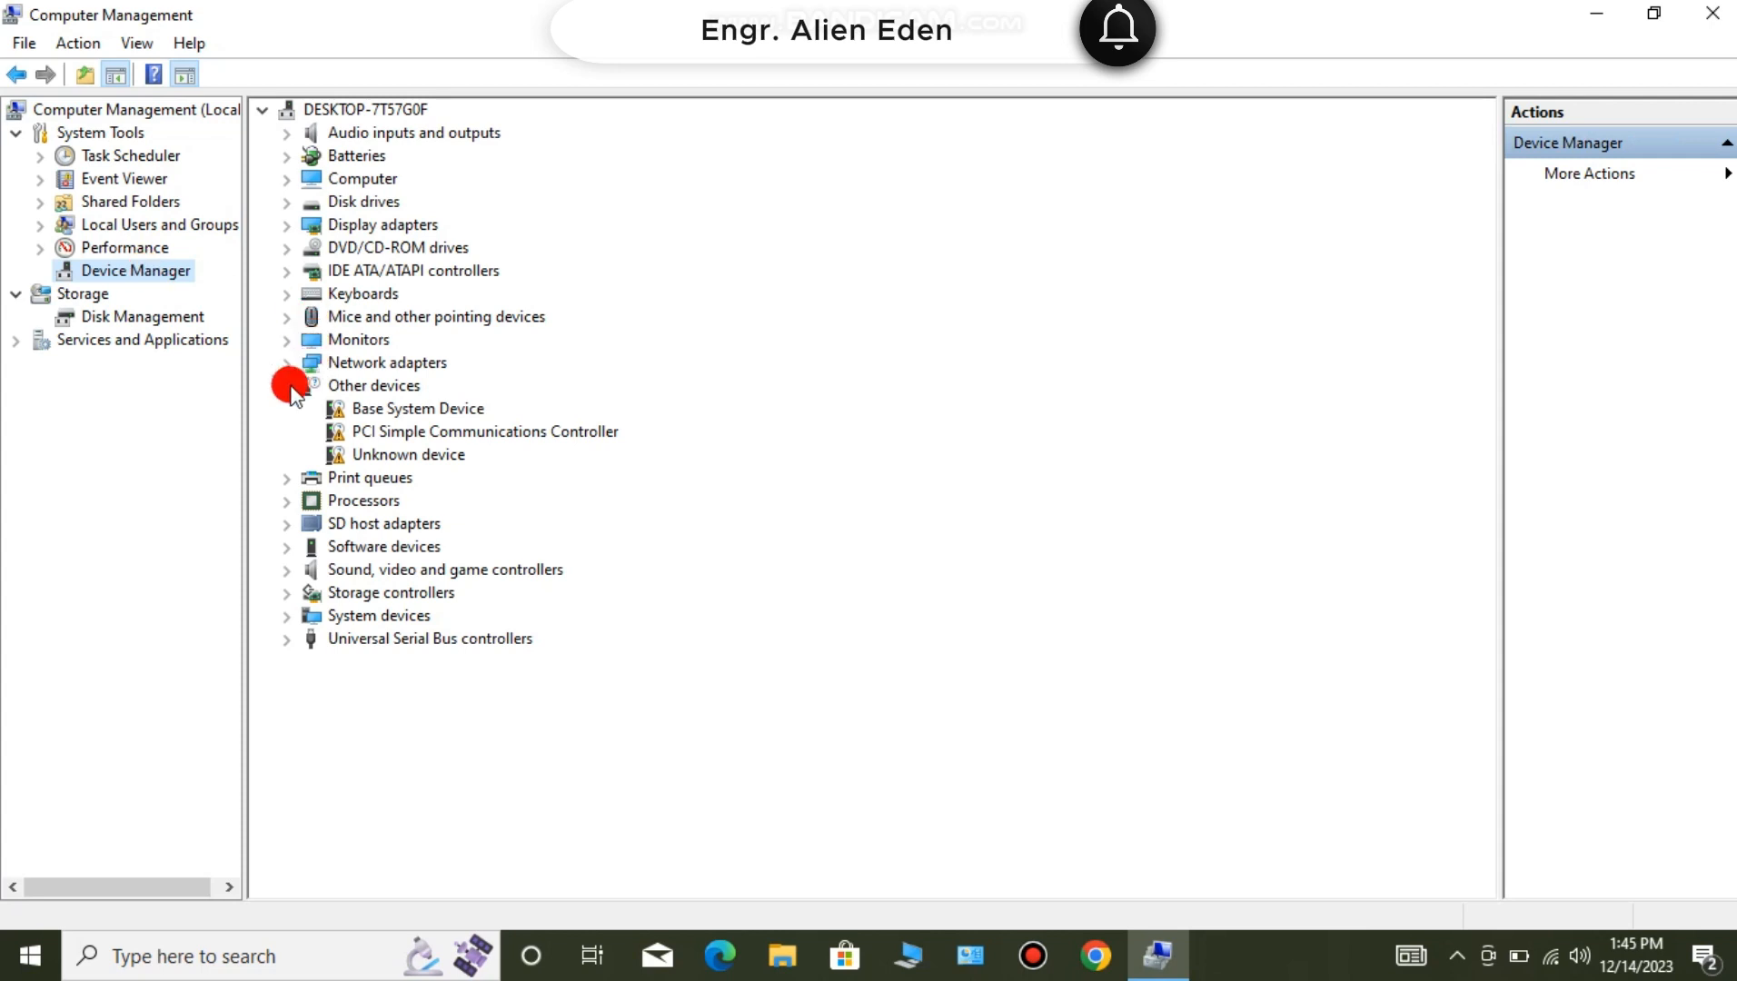
# - Update the Intel(R) HD Graphics display adapter driver by picking Intel(R) HD Graphics from the list of available drivers
pyautogui.click(287, 223)
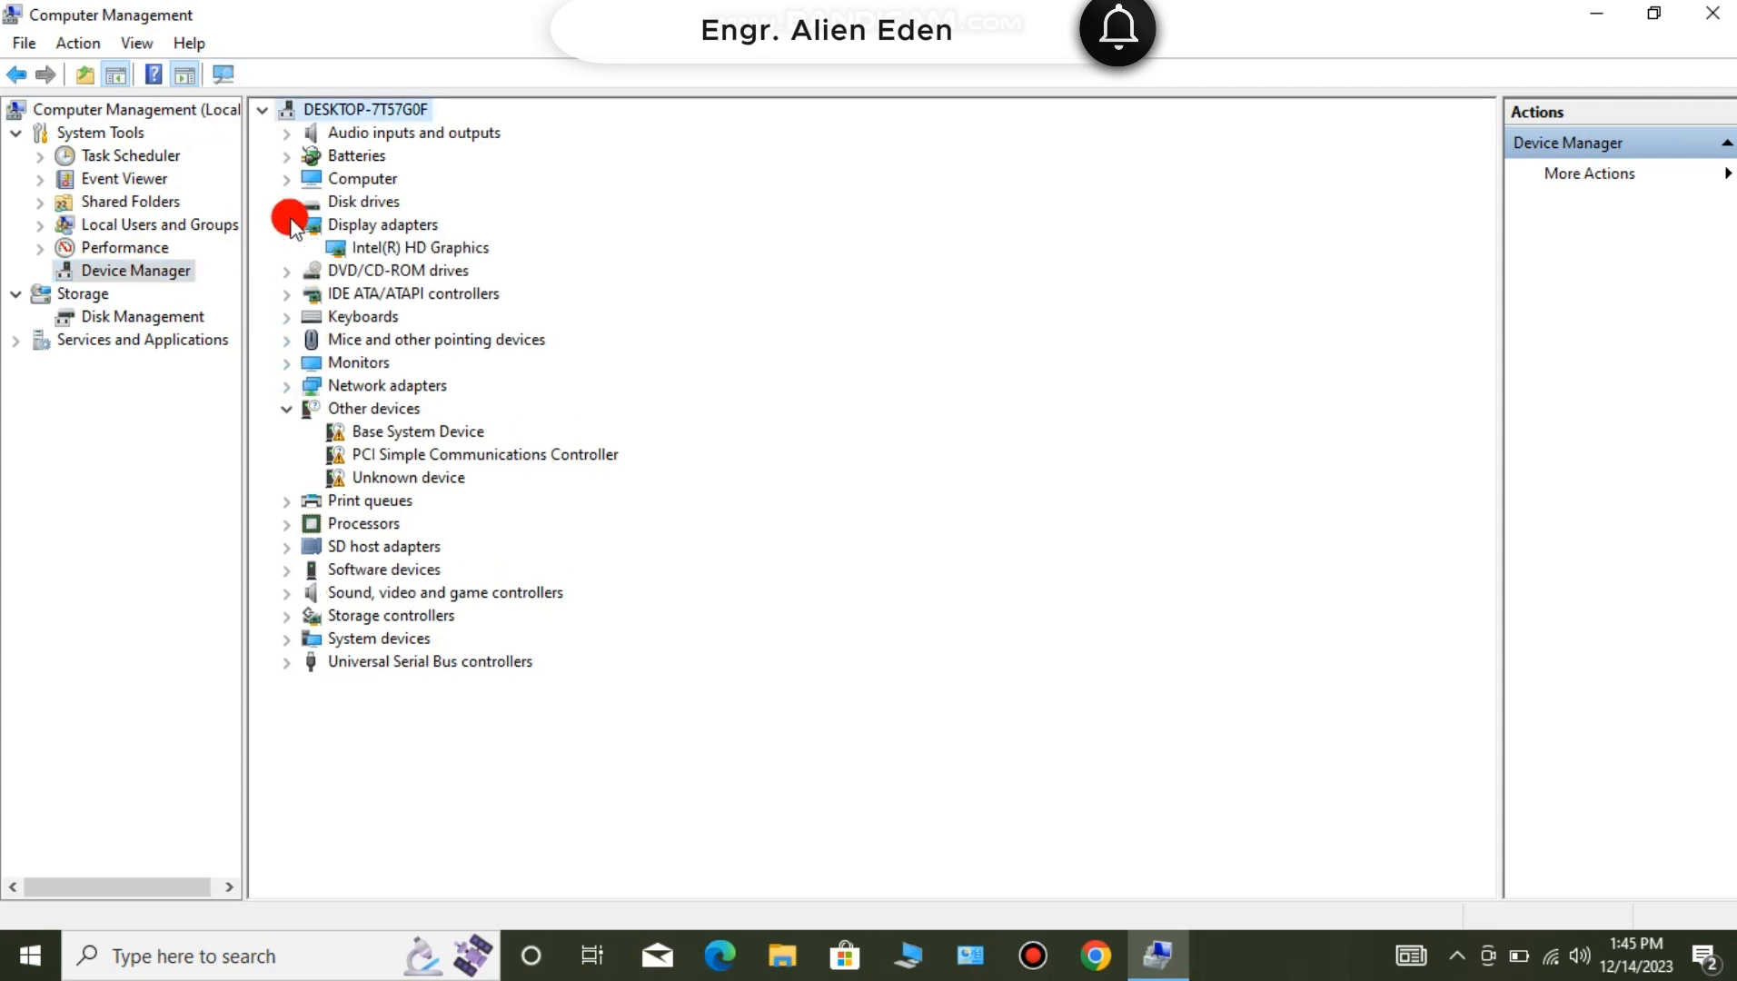
pyautogui.click(380, 254)
pyautogui.rightClick(381, 257)
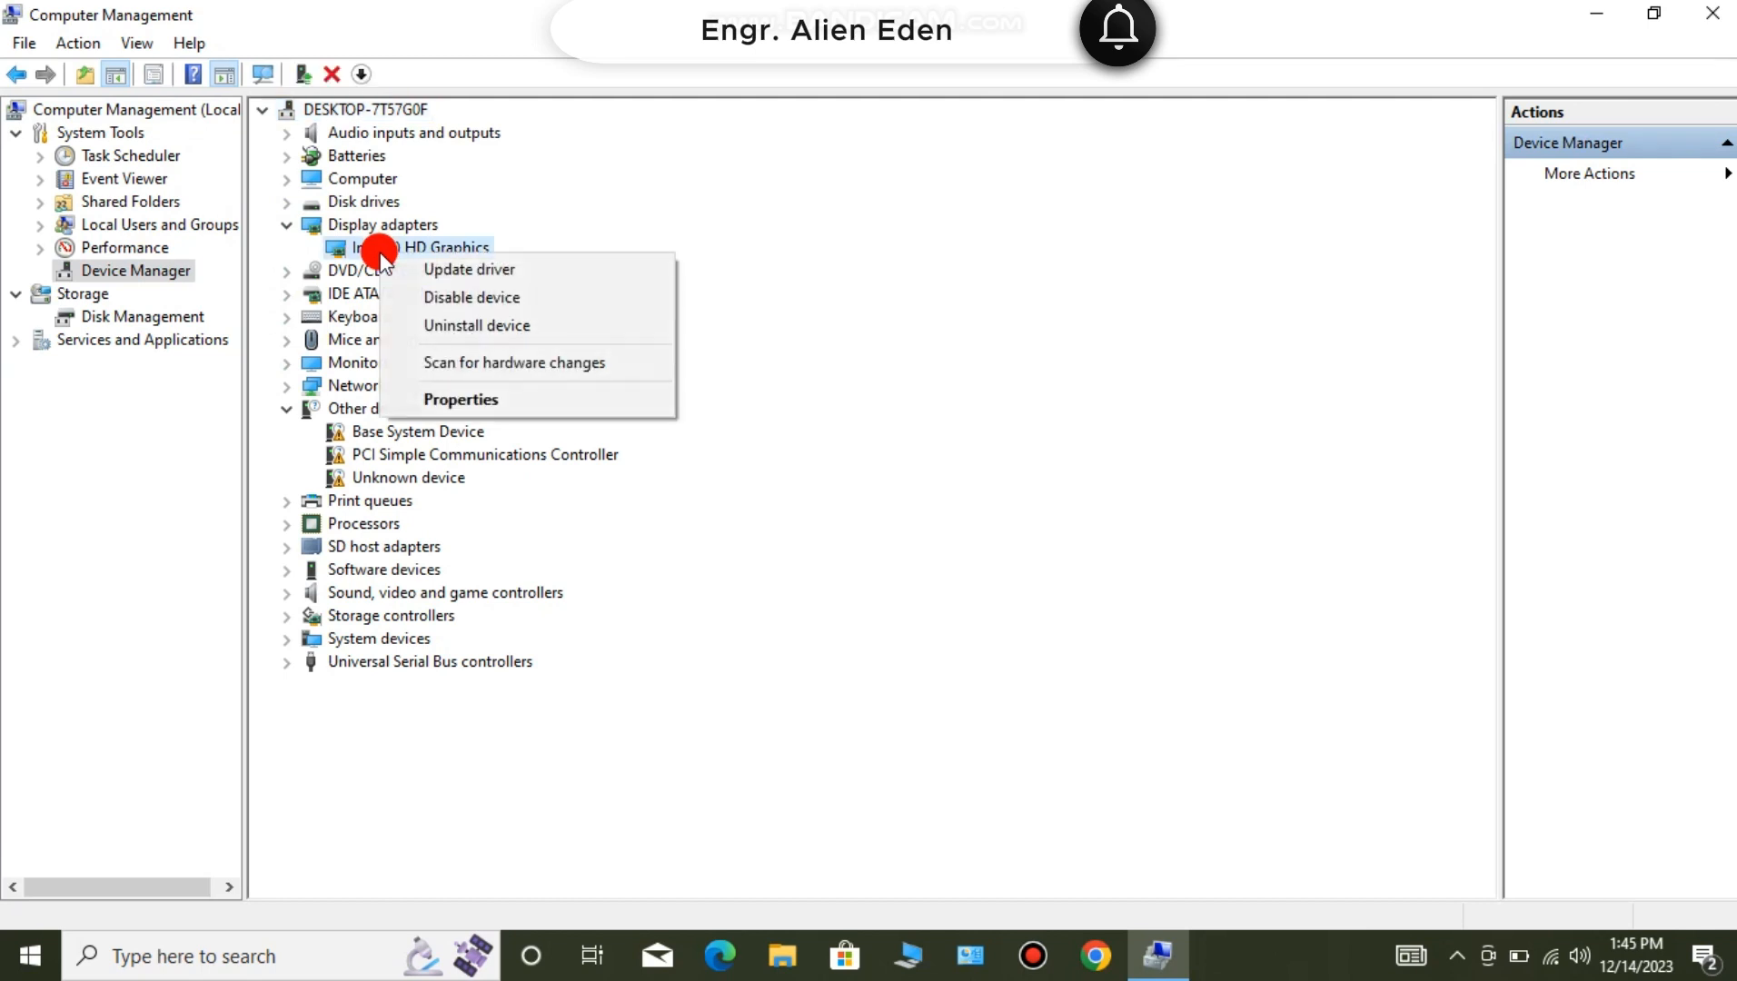
pyautogui.click(439, 270)
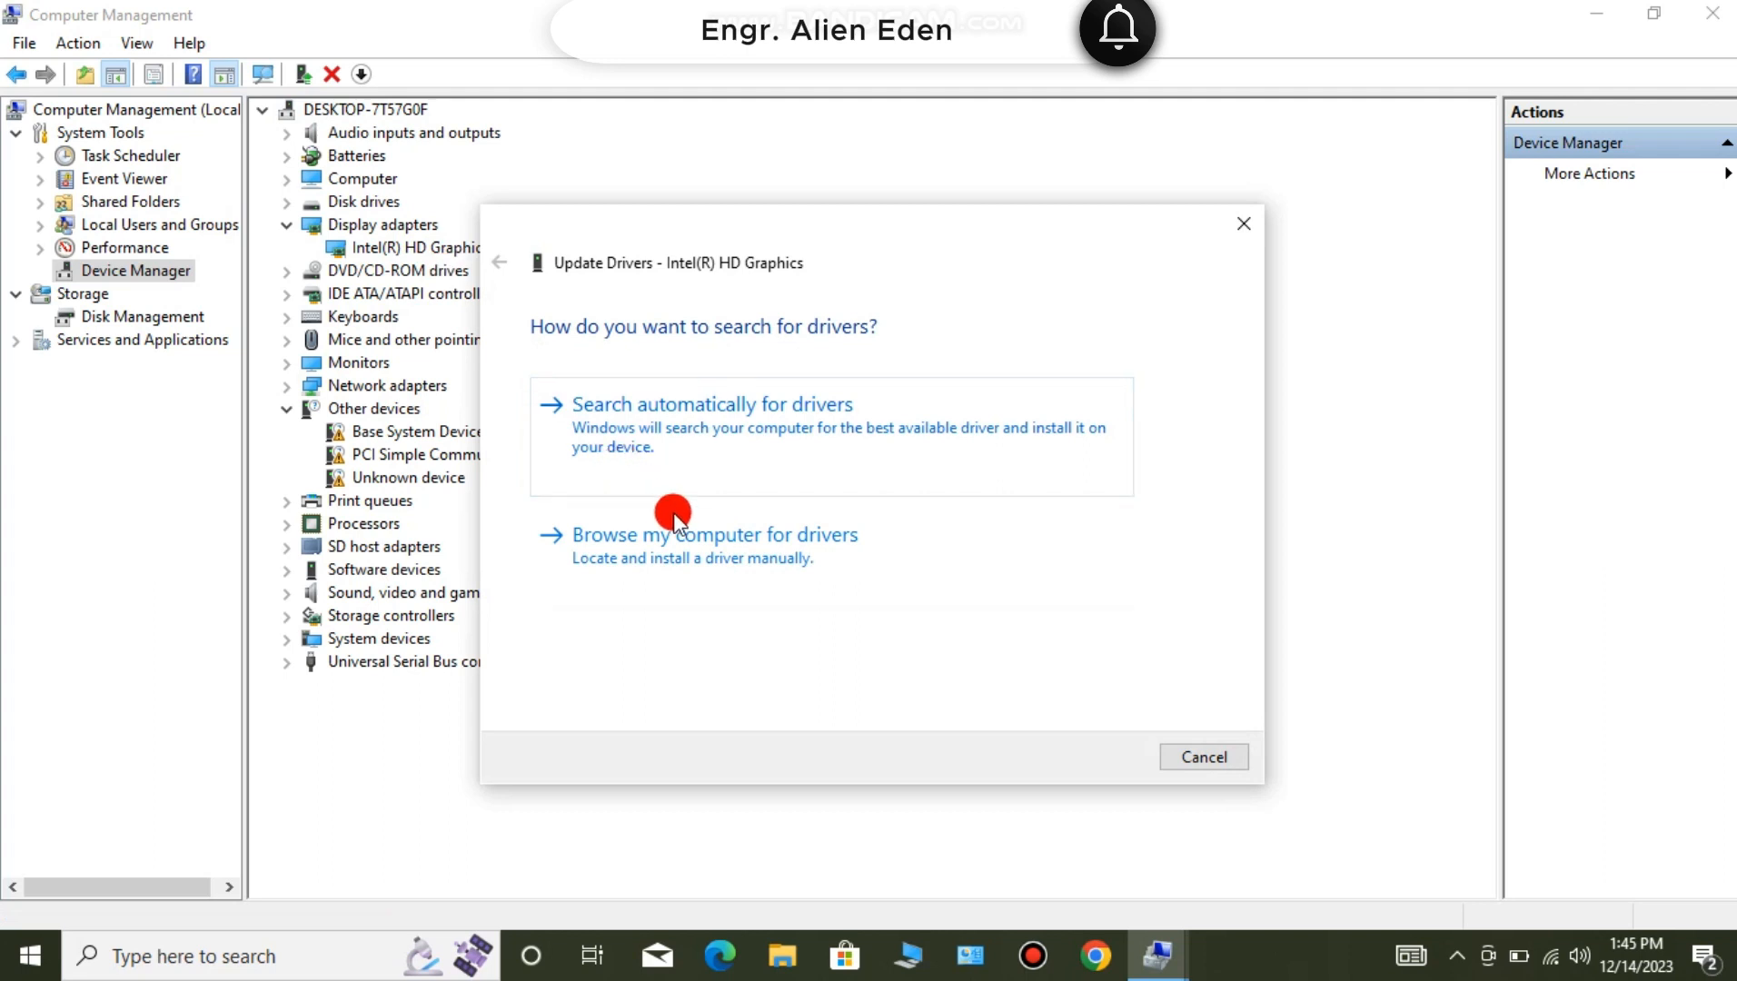
pyautogui.click(685, 551)
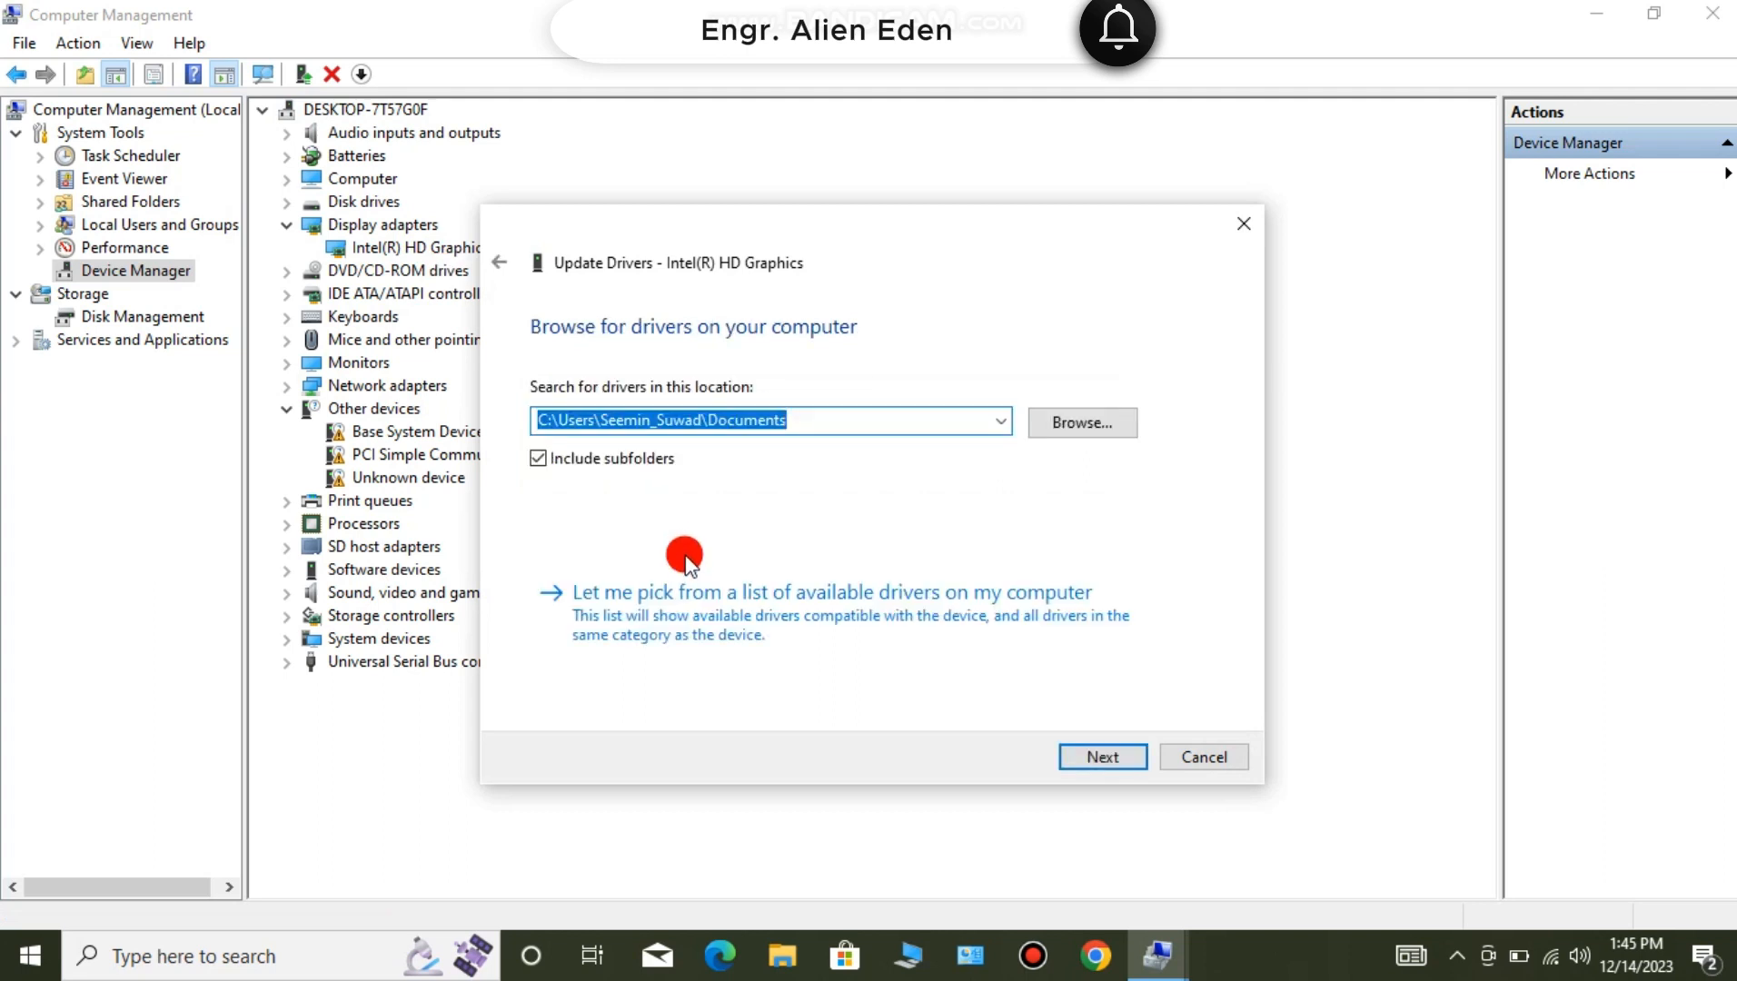
pyautogui.click(702, 606)
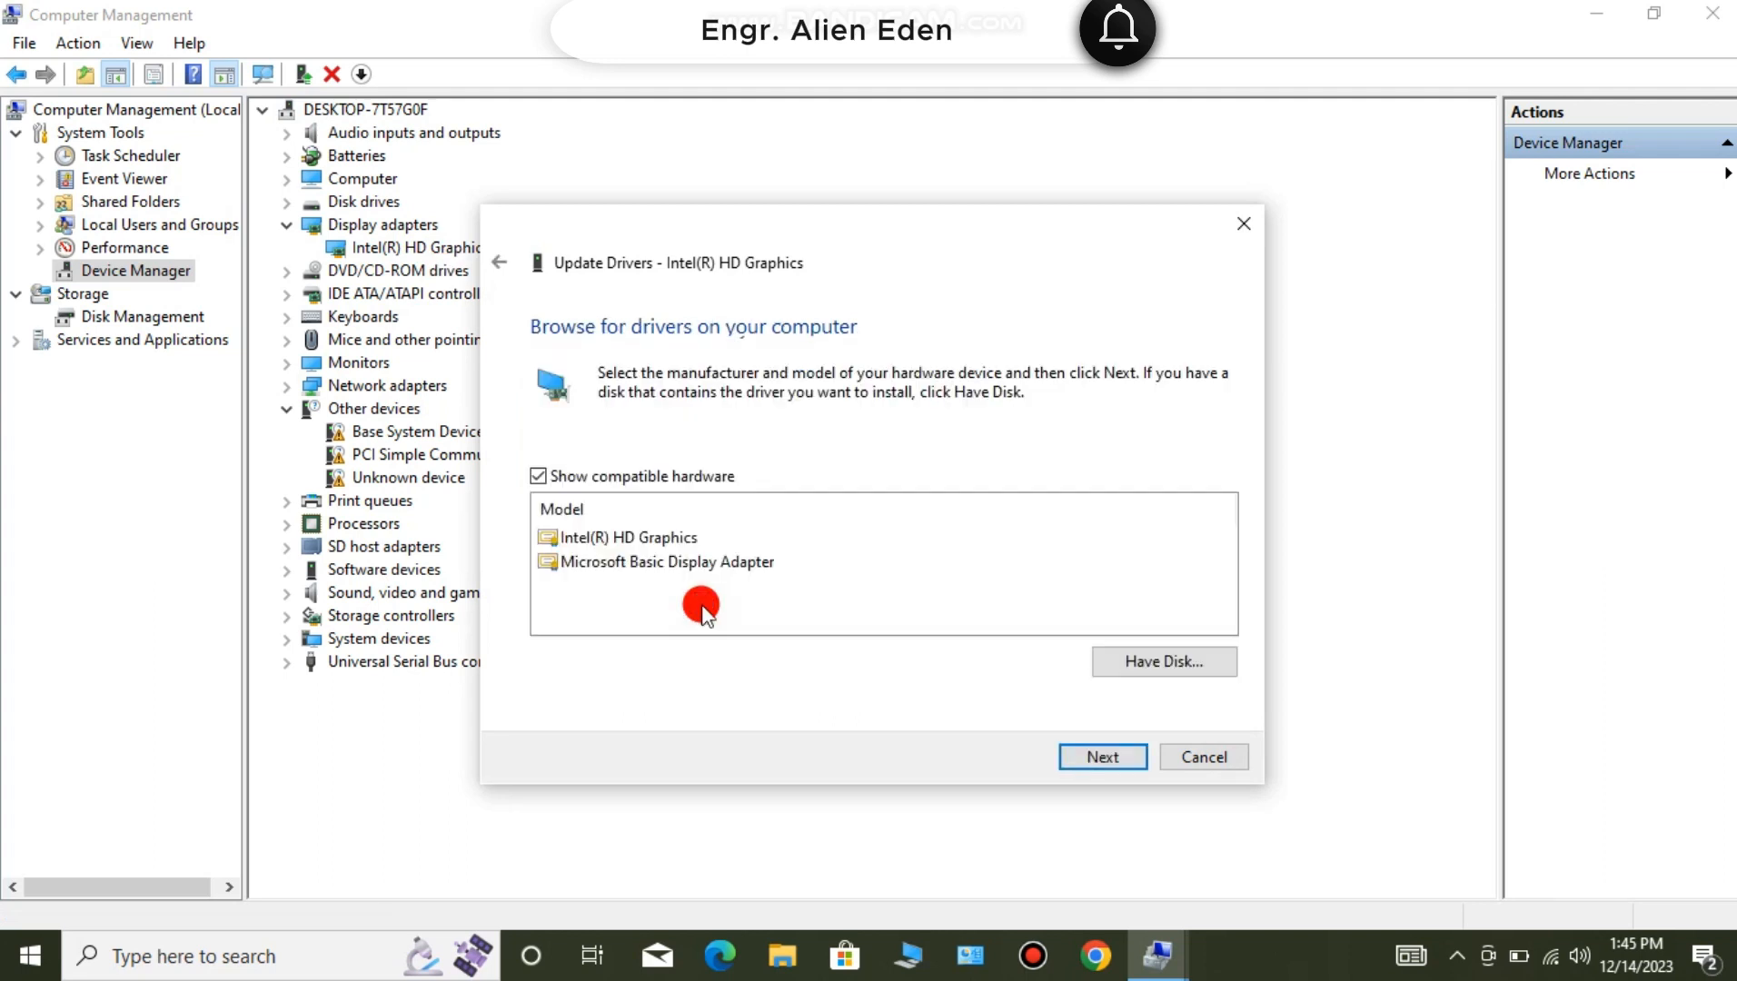
pyautogui.click(651, 542)
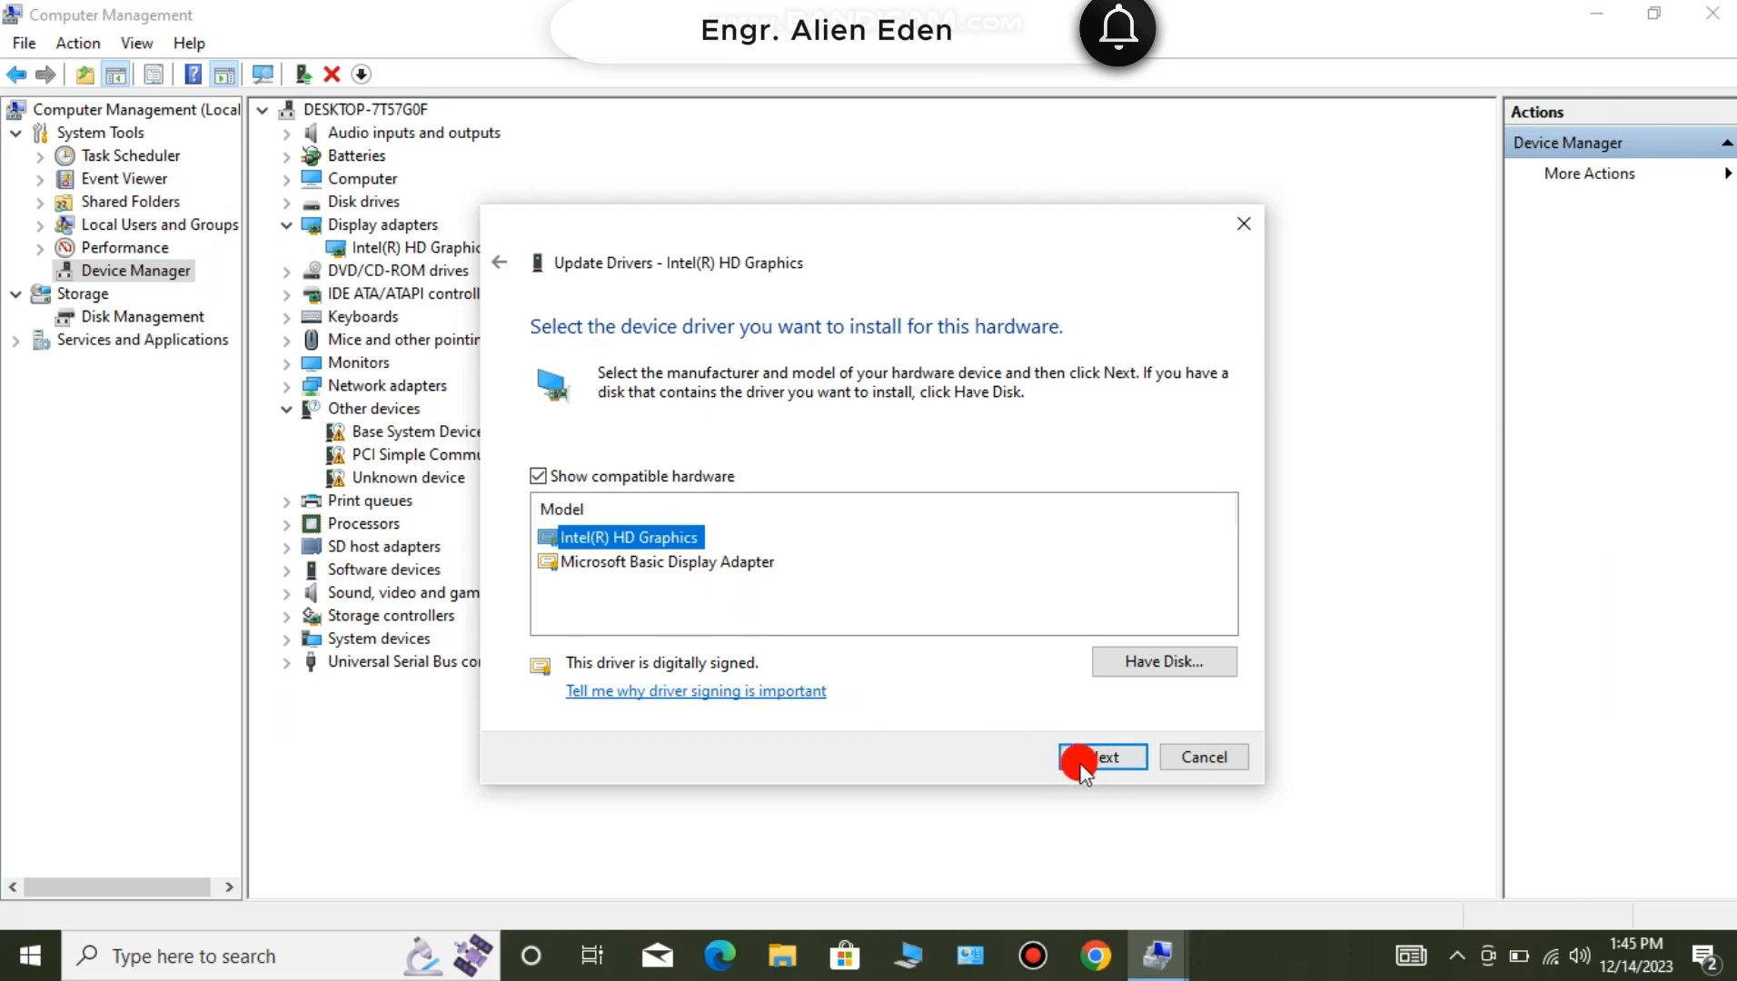
pyautogui.click(1078, 757)
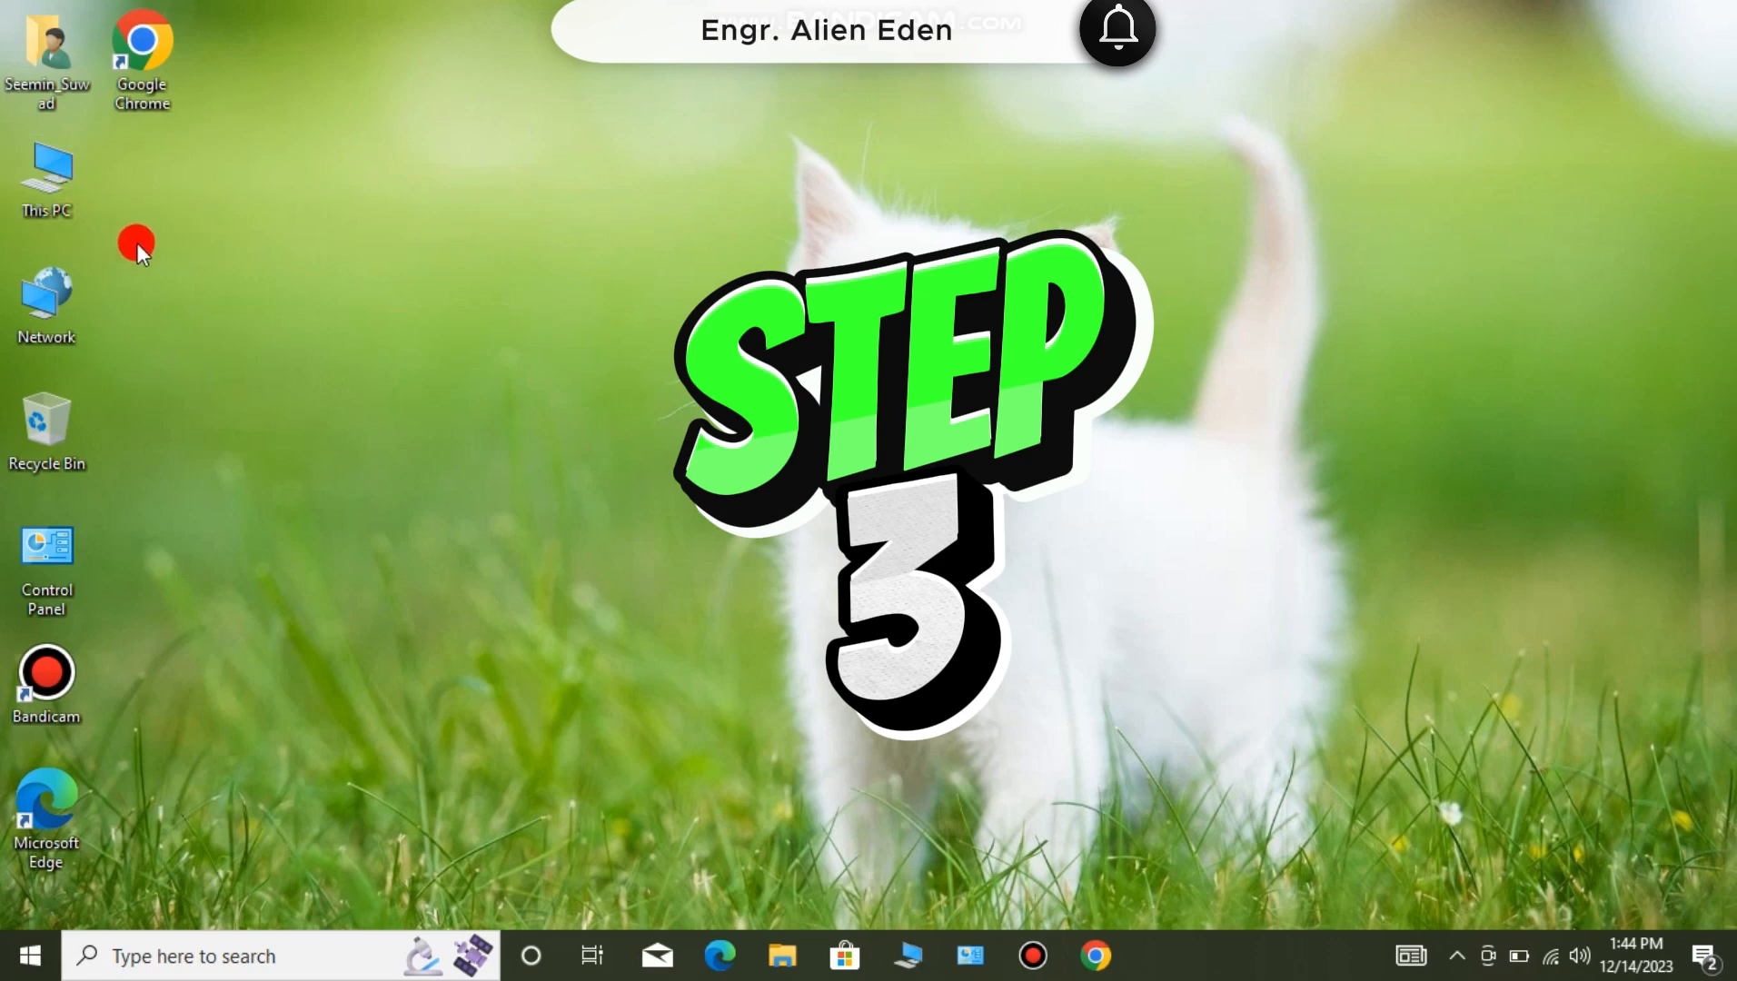
# - Reopen Computer Management via This PC, maximize it, and select Device Manager
pyautogui.rightClick(66, 170)
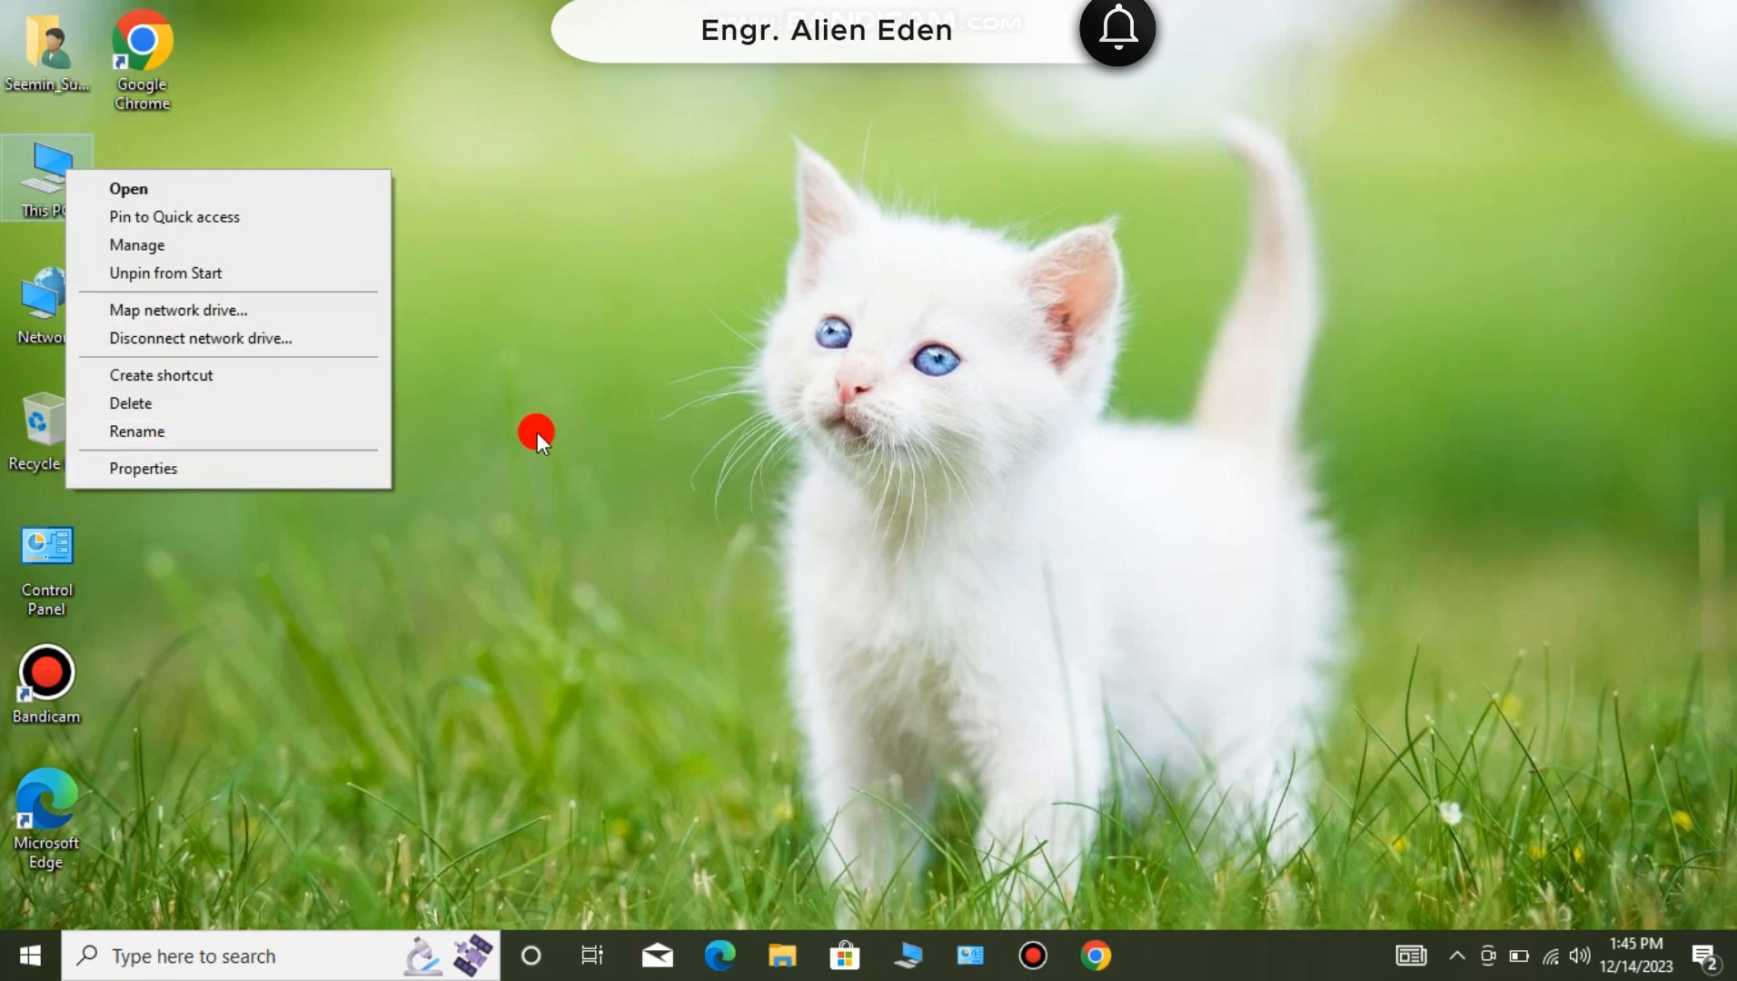
pyautogui.click(194, 245)
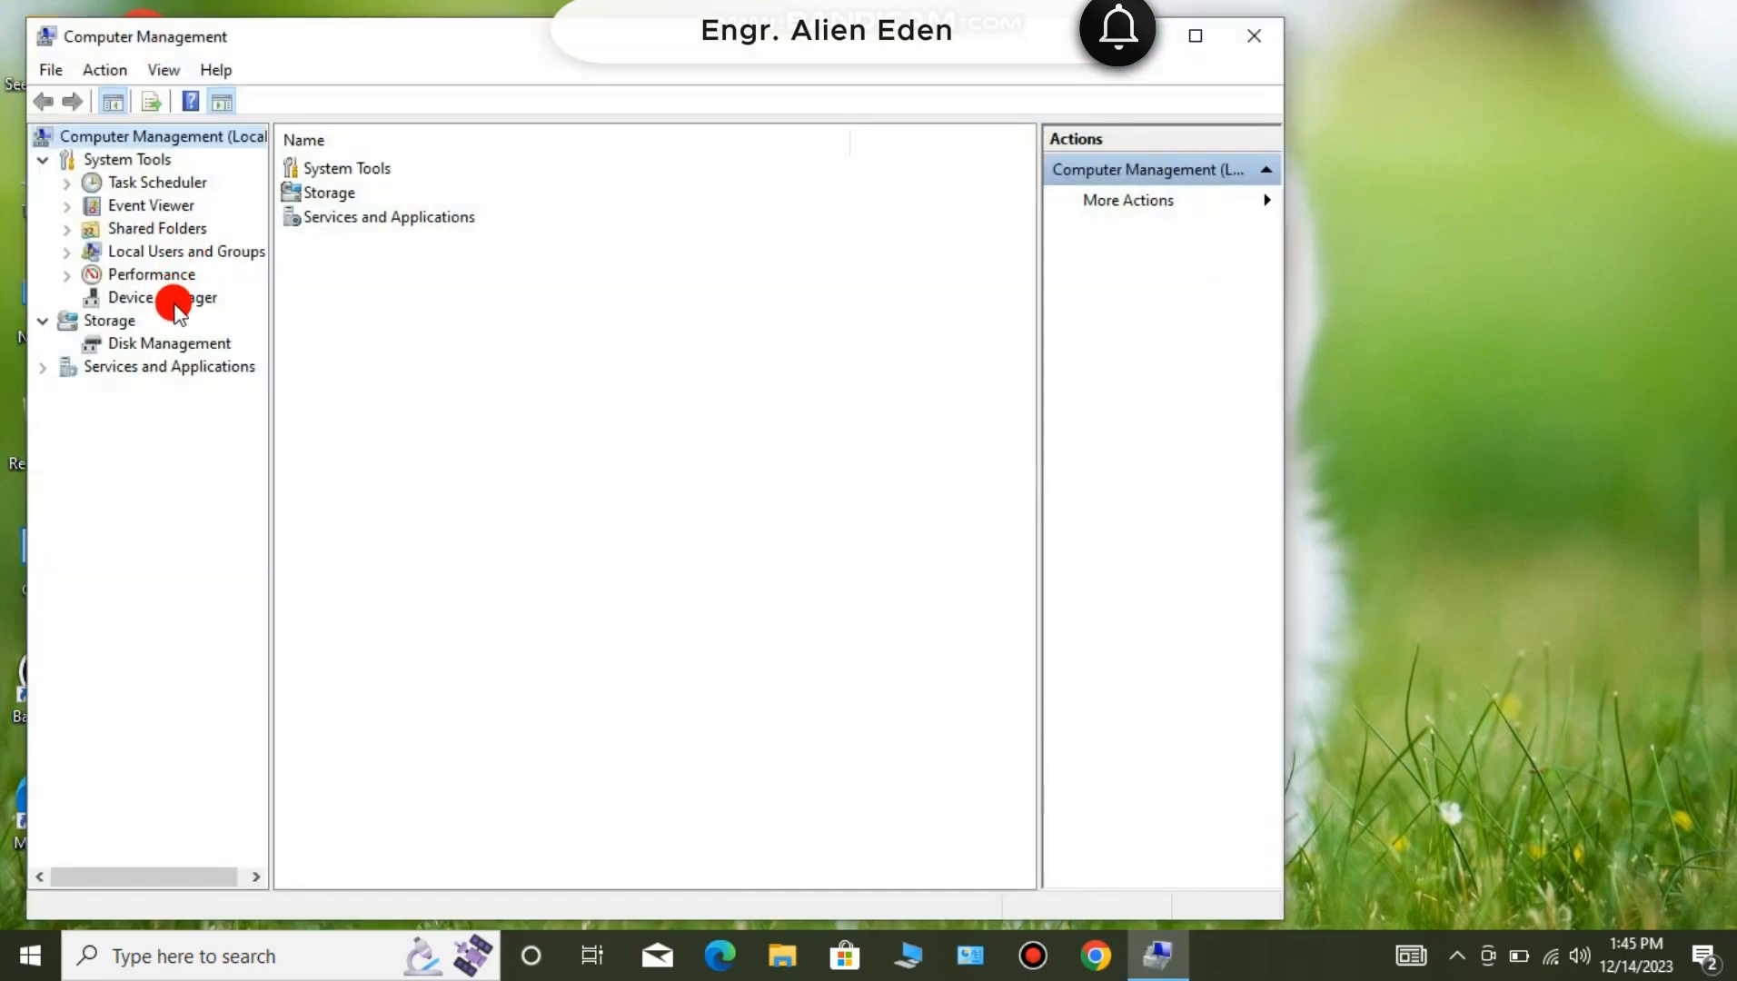
pyautogui.click(1195, 36)
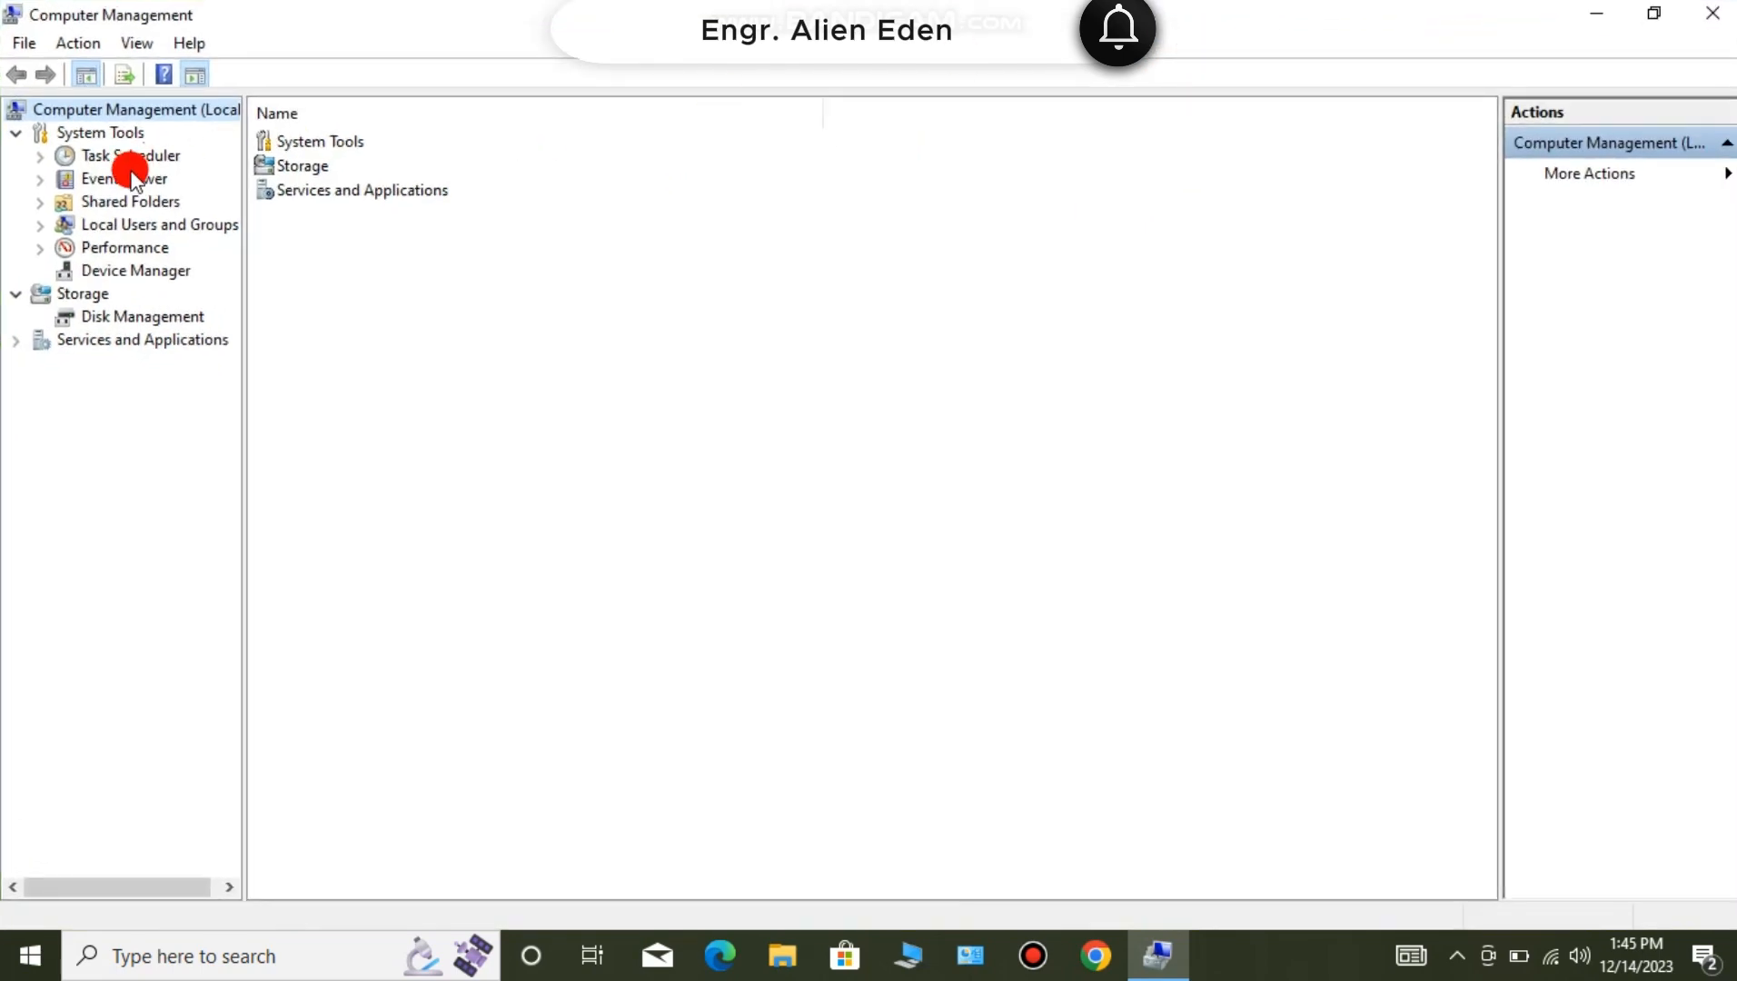
pyautogui.click(145, 272)
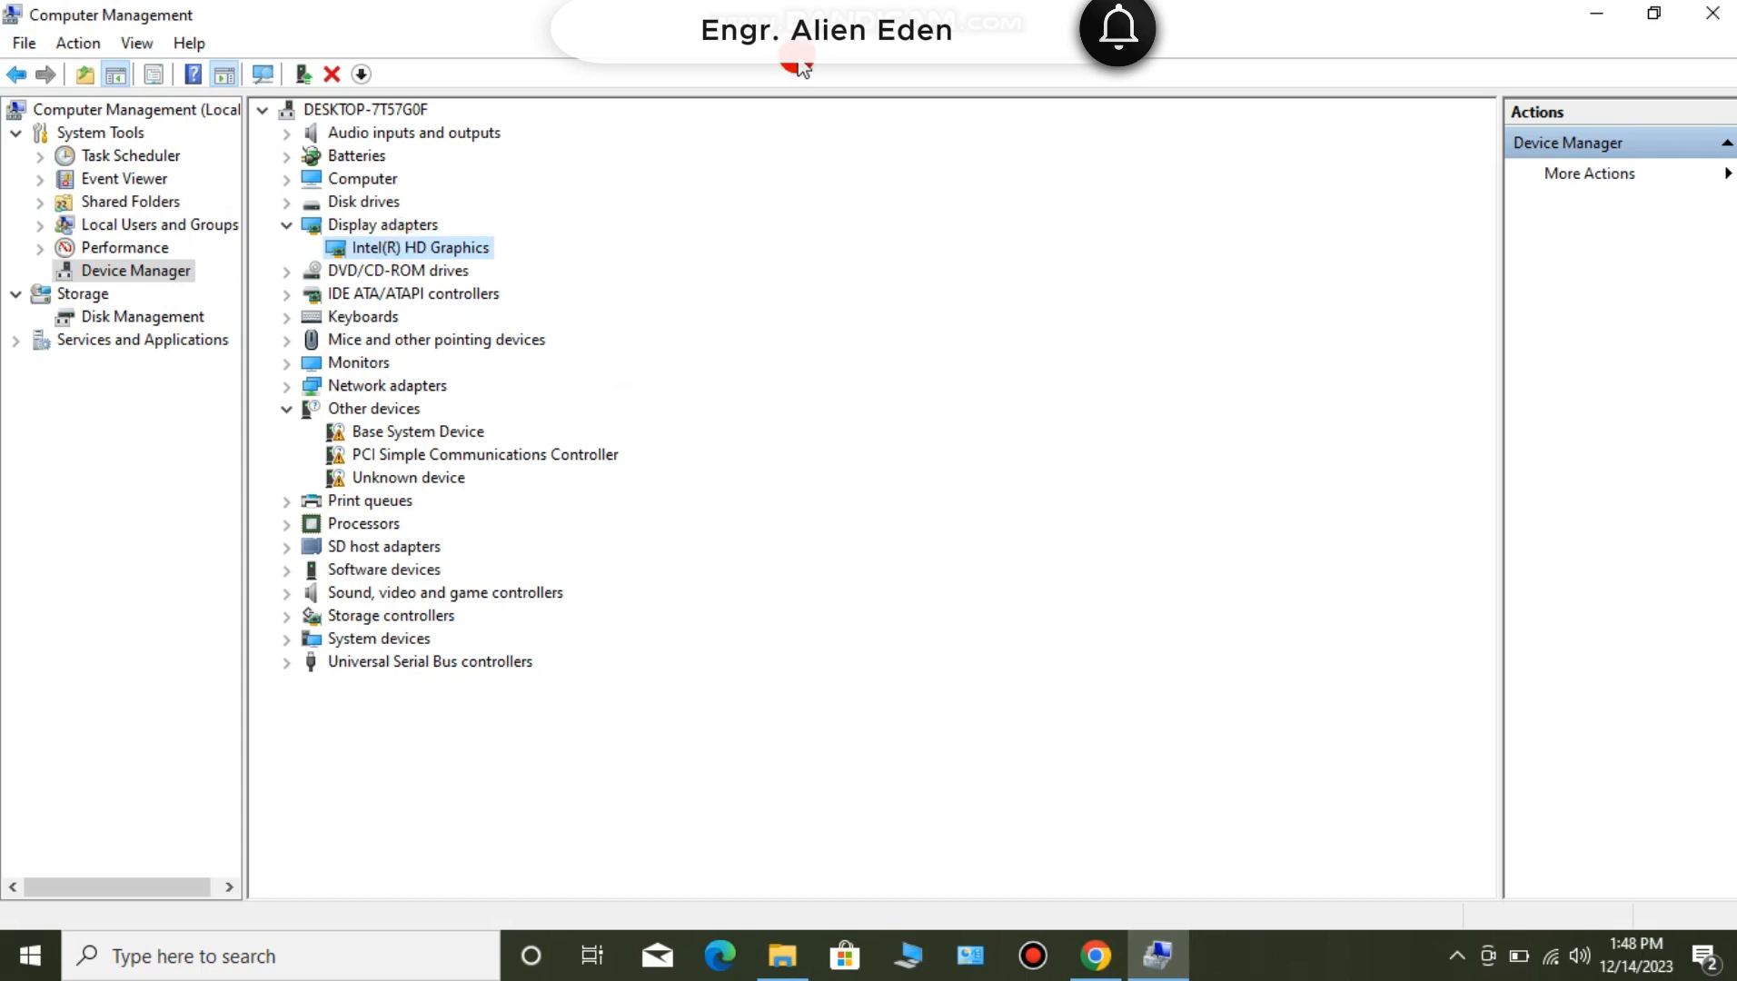
# - Update the Intel(R) HD Graphics driver by browsing to the Downloads folder with subfolders included, then close the wizard
pyautogui.rightClick(462, 258)
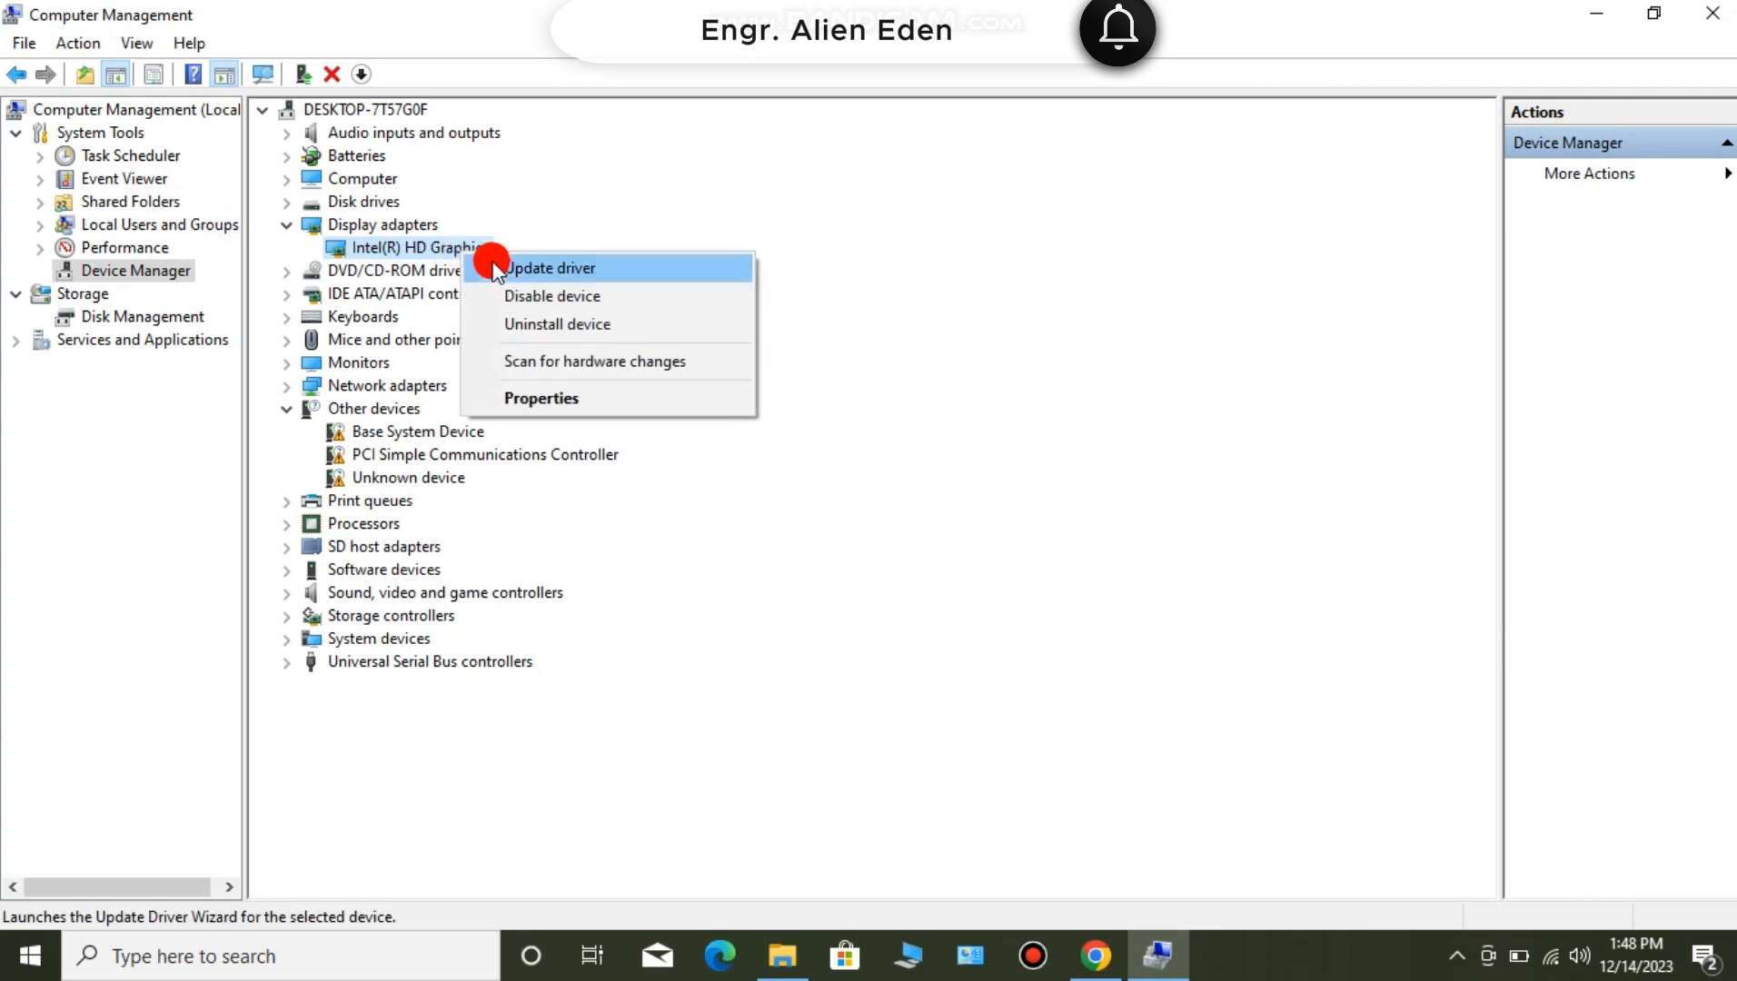
pyautogui.click(504, 266)
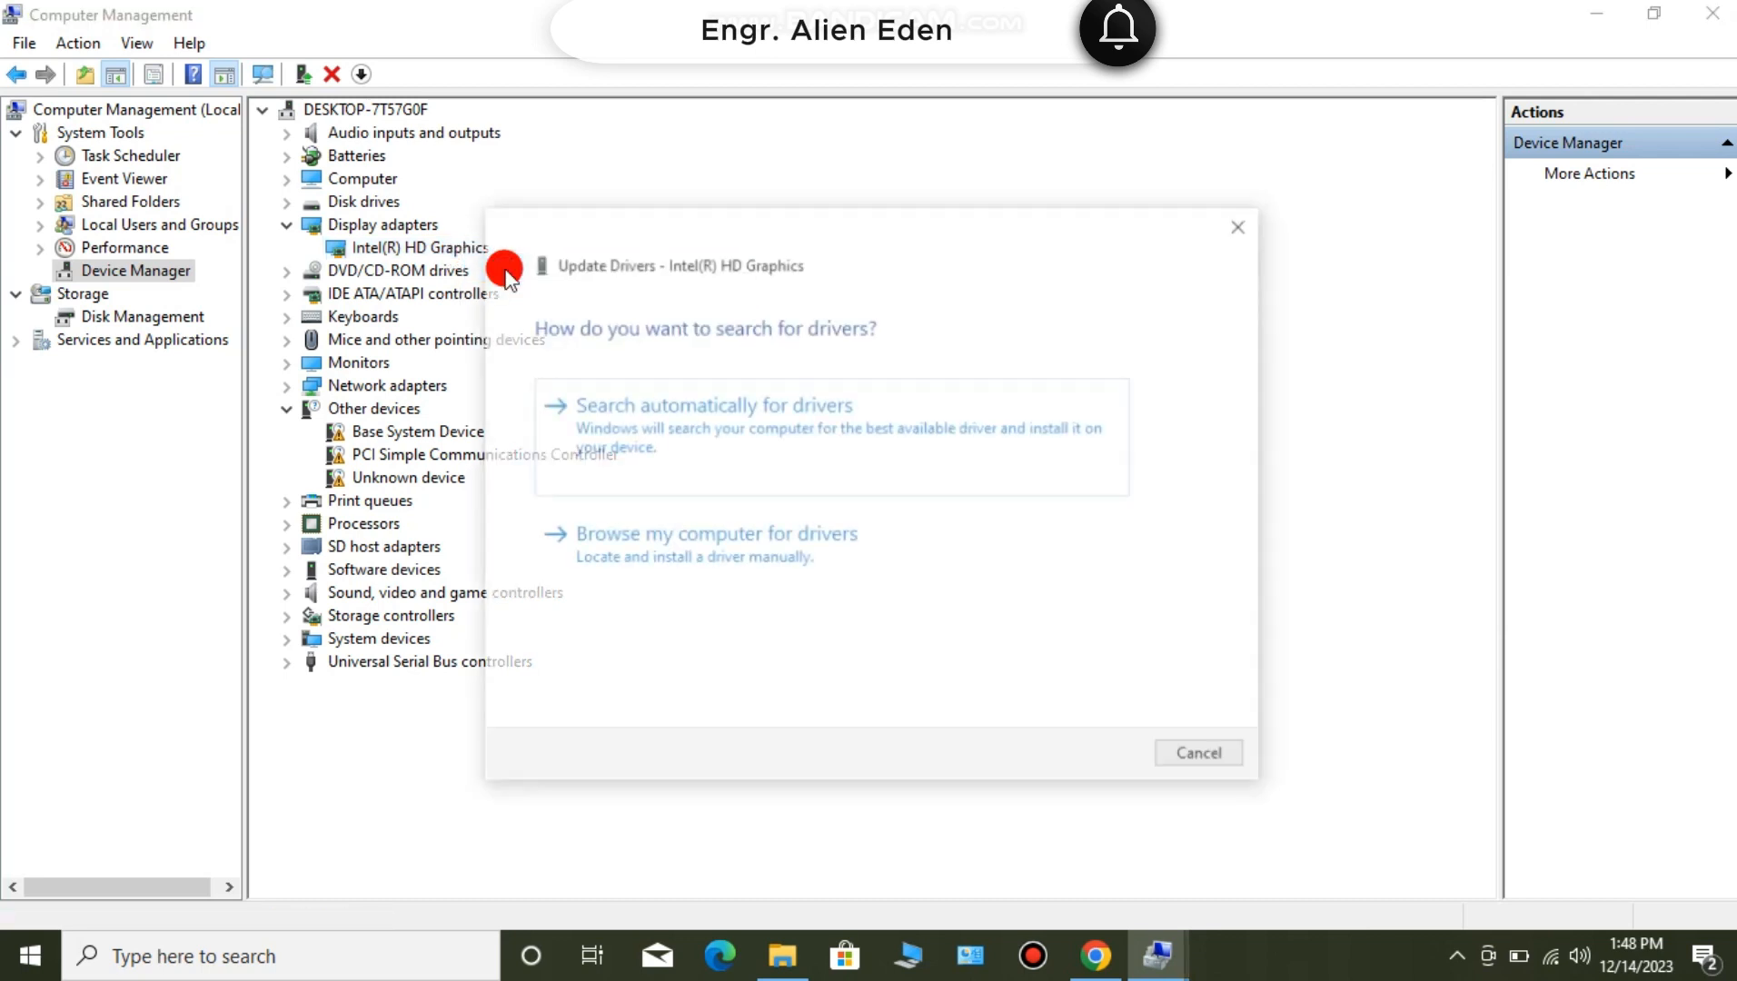
pyautogui.click(705, 542)
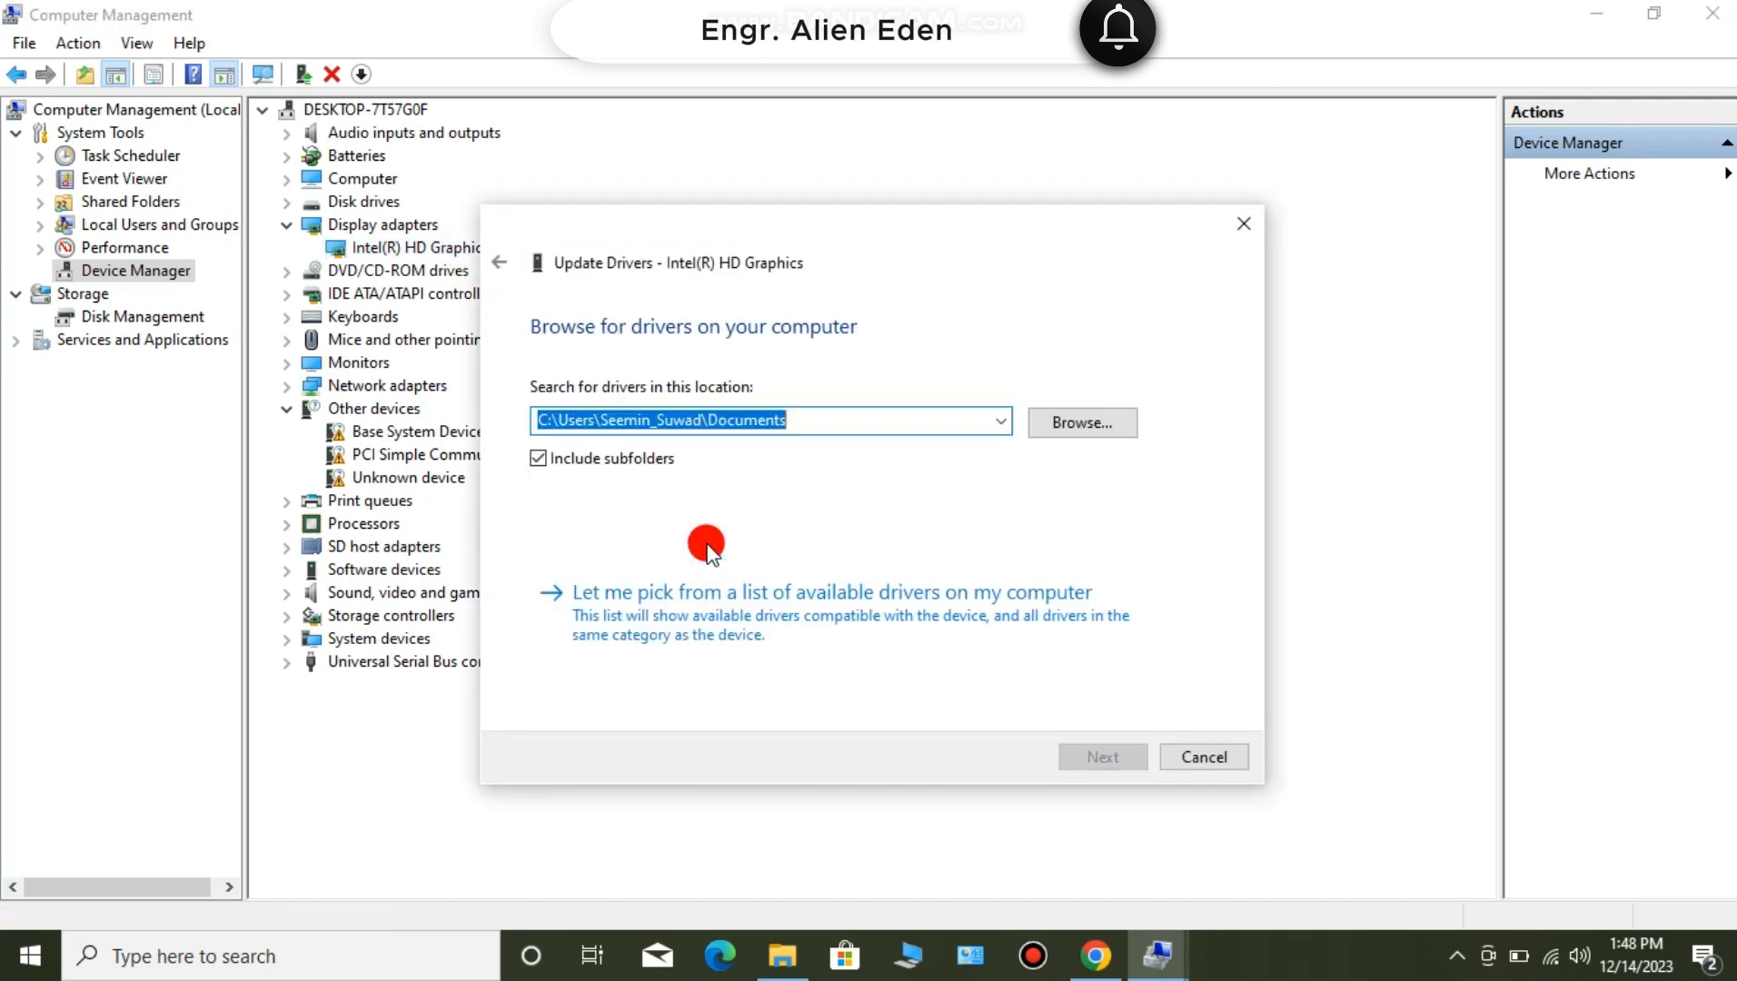
pyautogui.click(1117, 425)
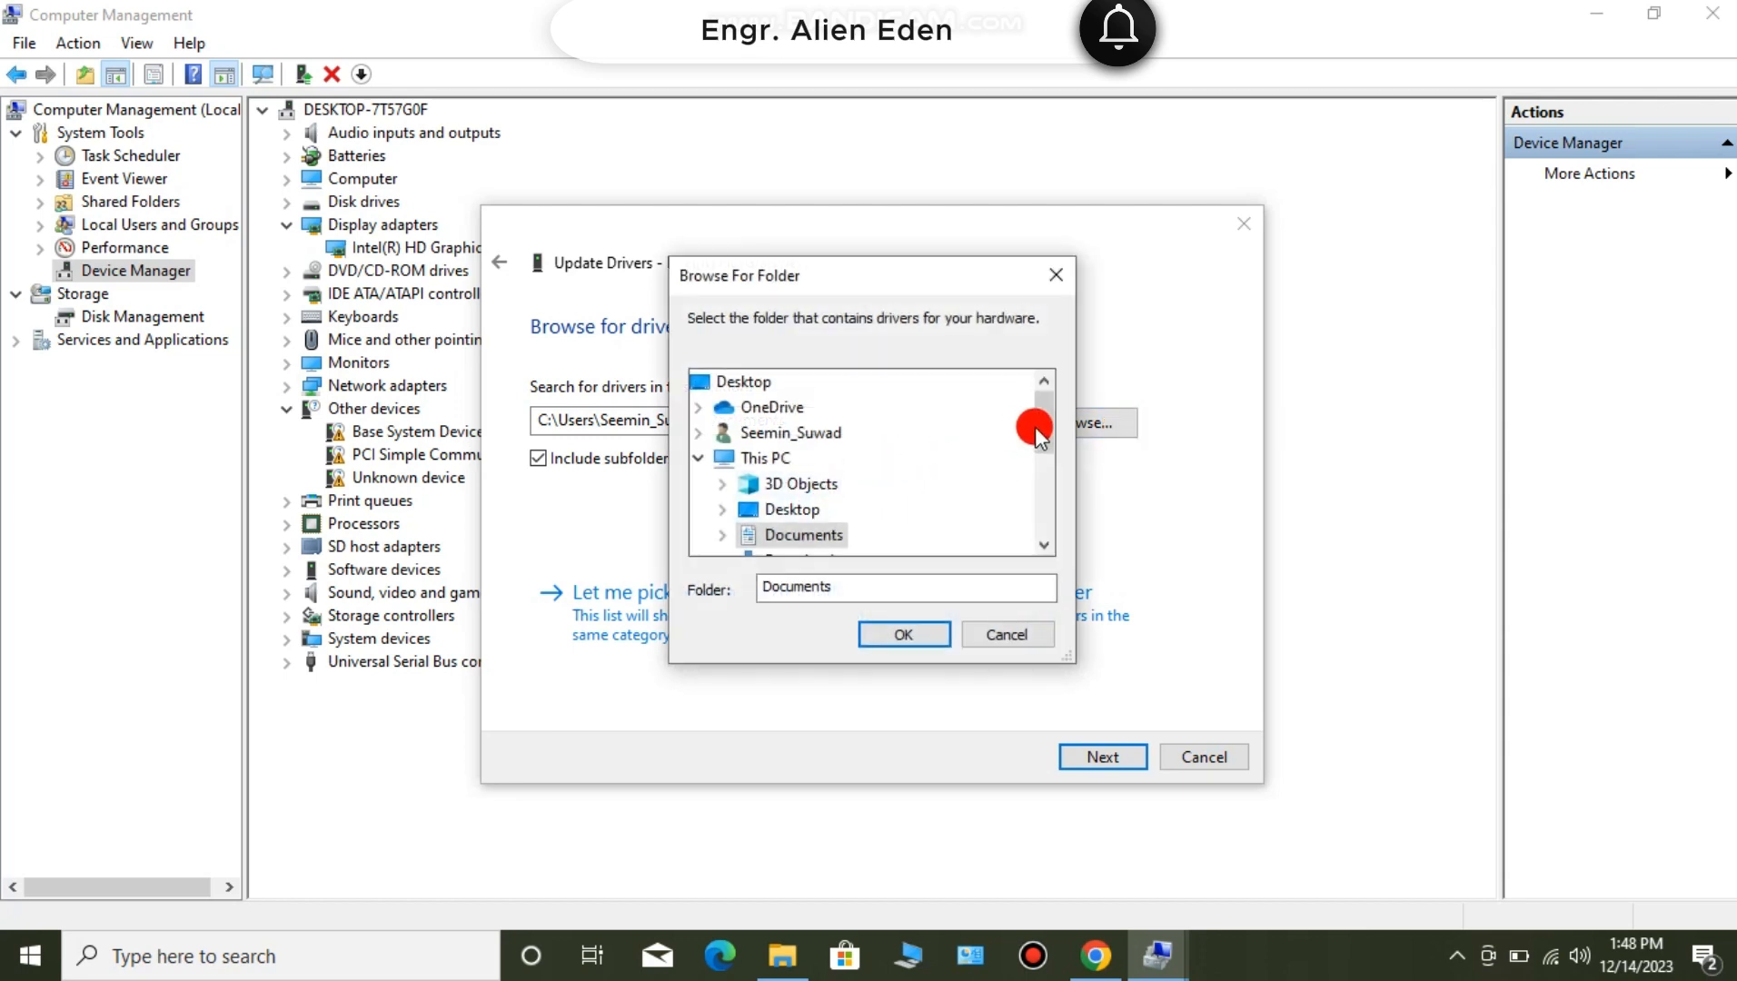
pyautogui.moveTo(1039, 427); pyautogui.dragTo(1041, 448)
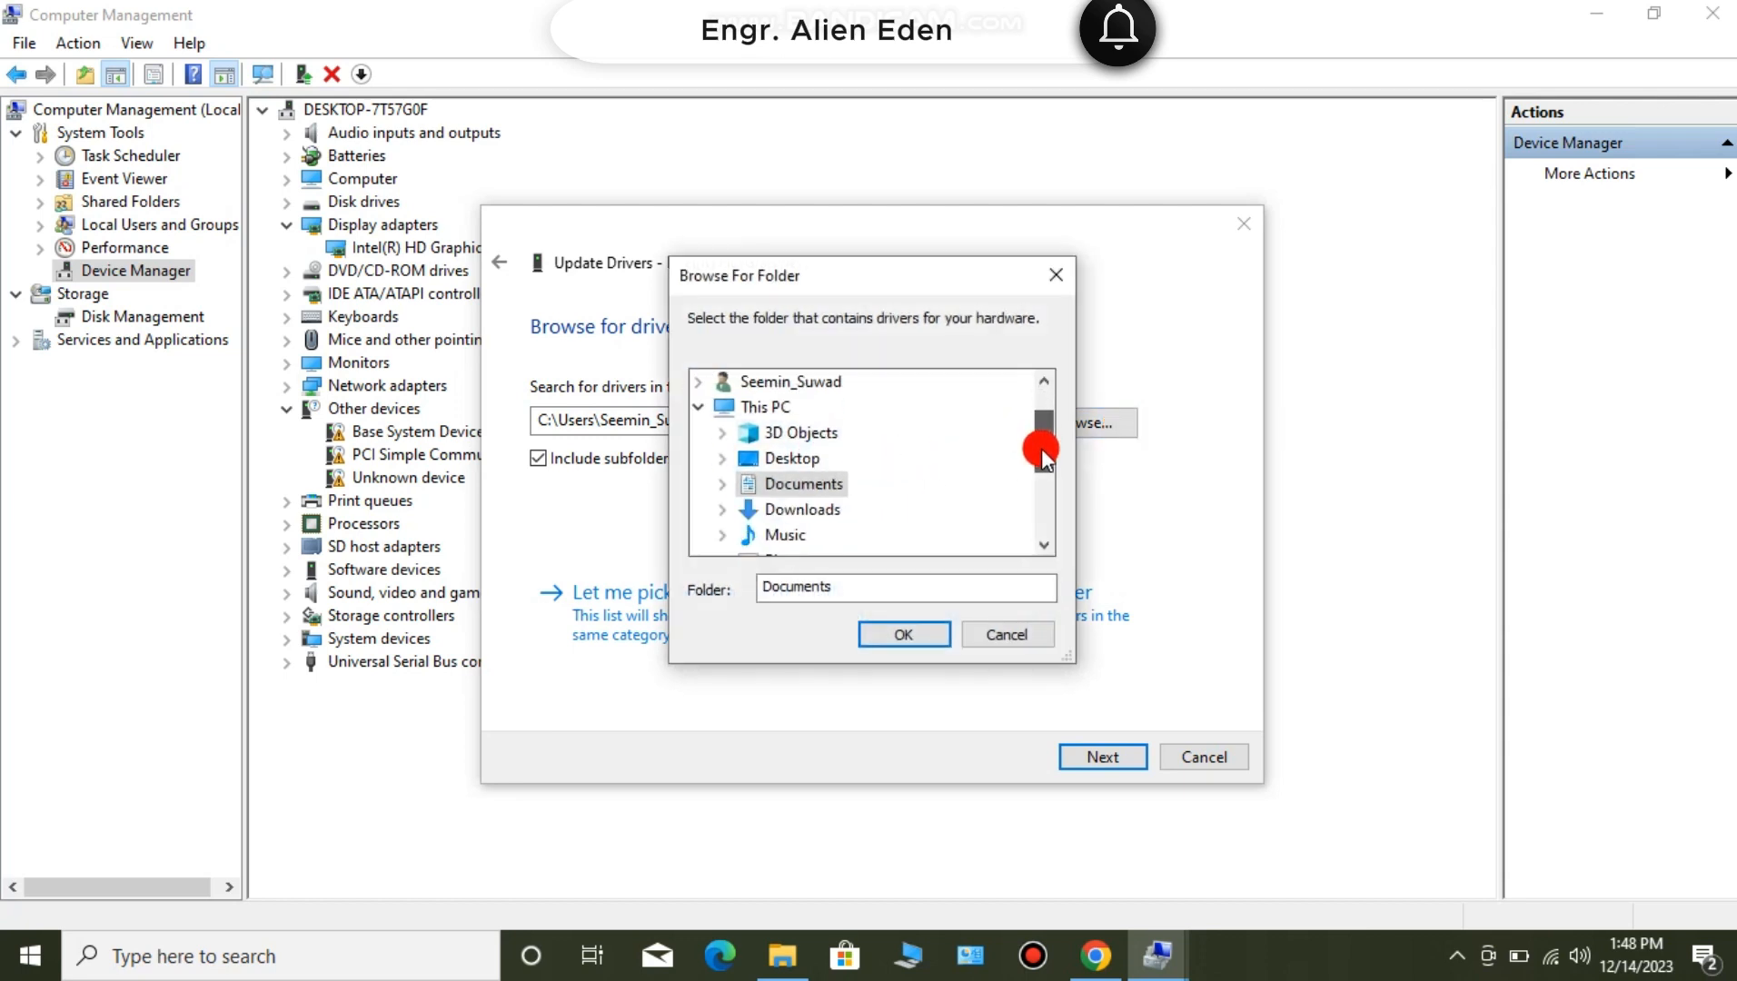
pyautogui.click(823, 511)
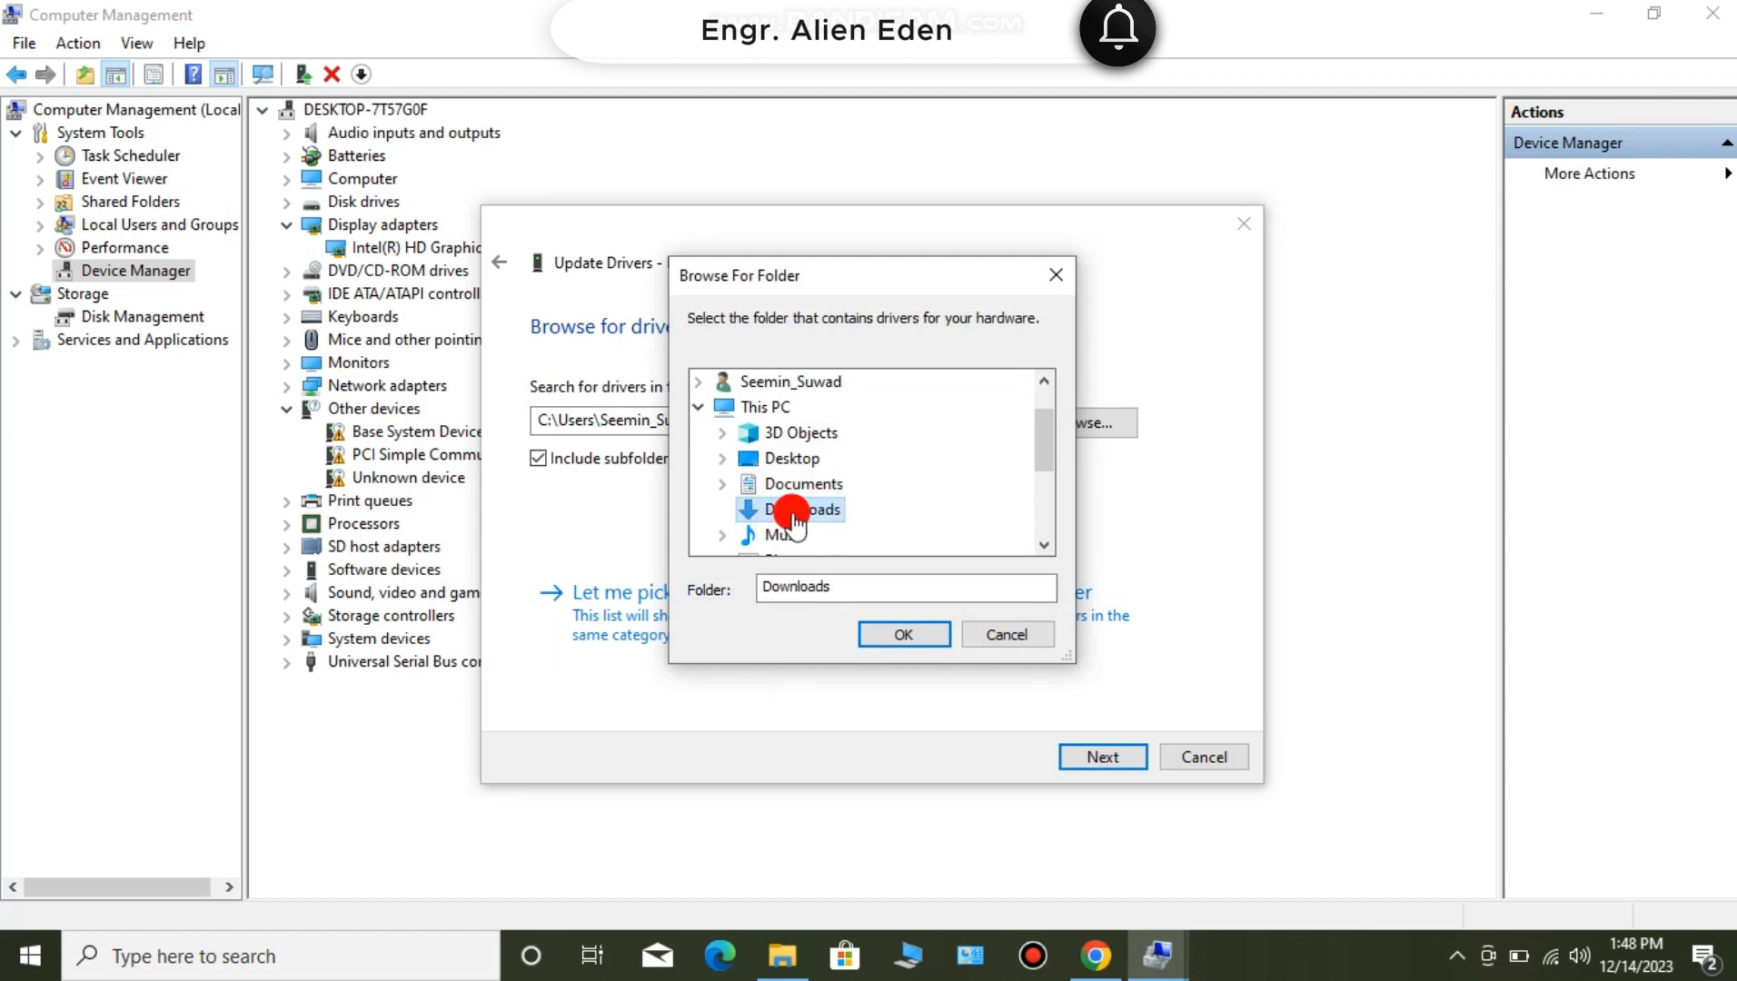
pyautogui.click(892, 636)
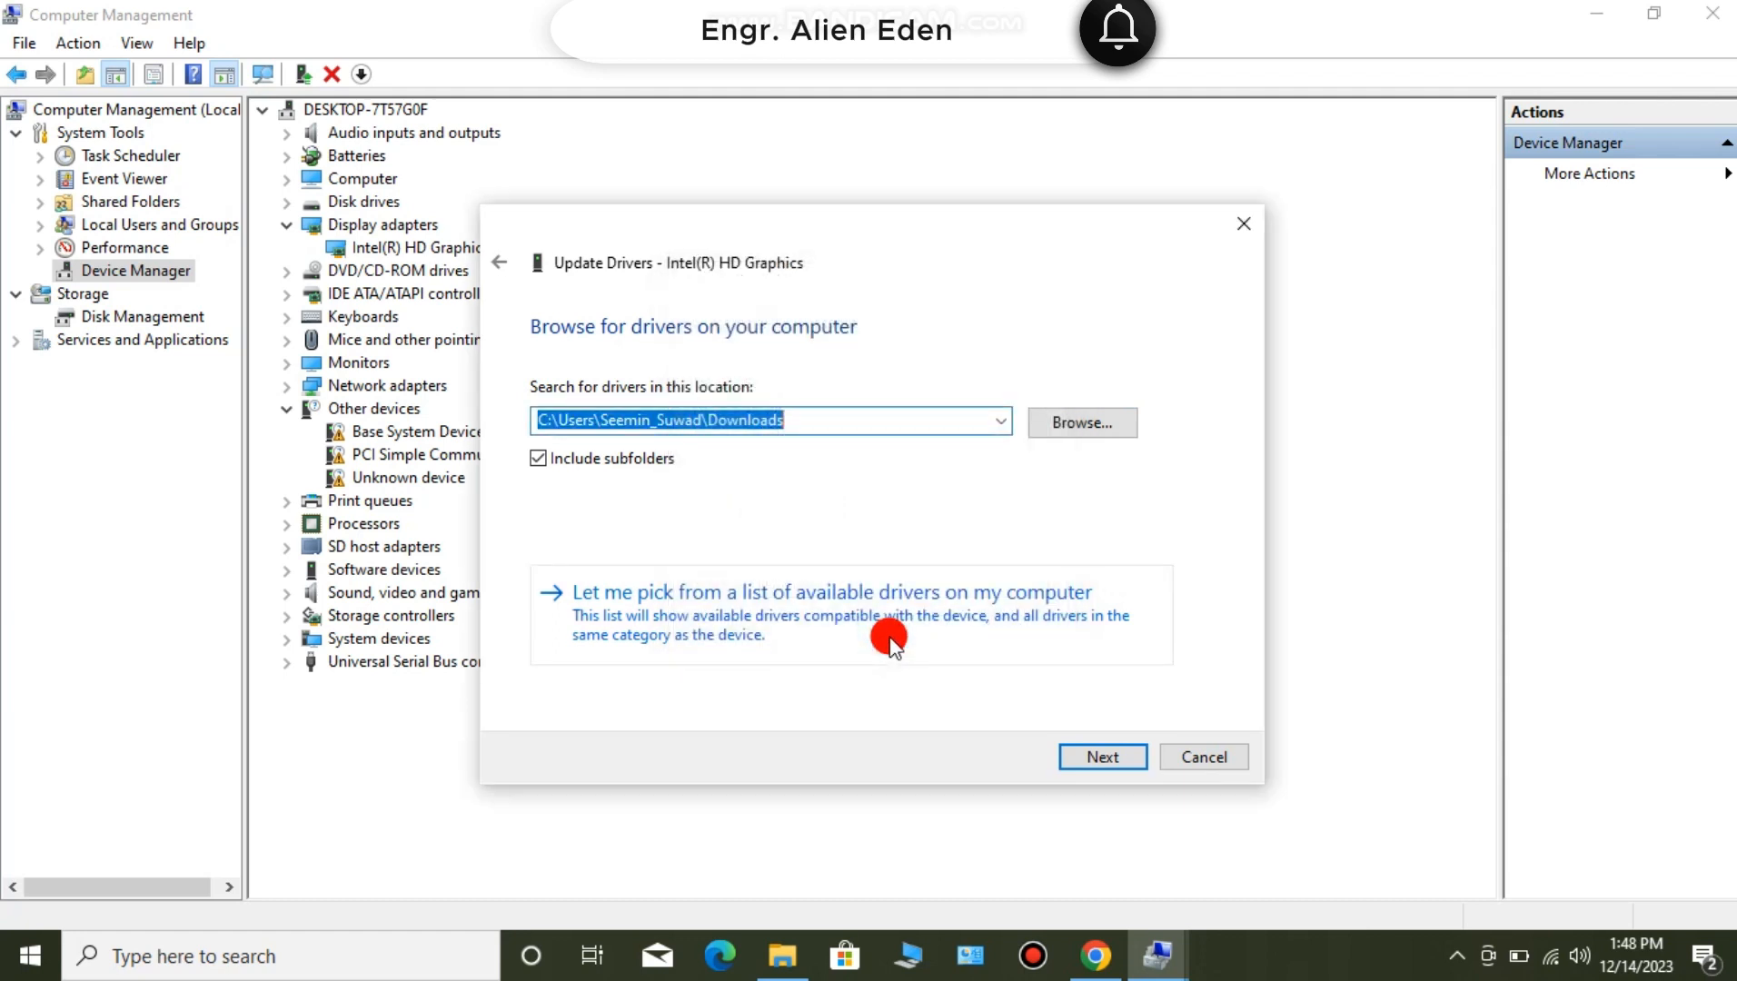
pyautogui.click(1083, 757)
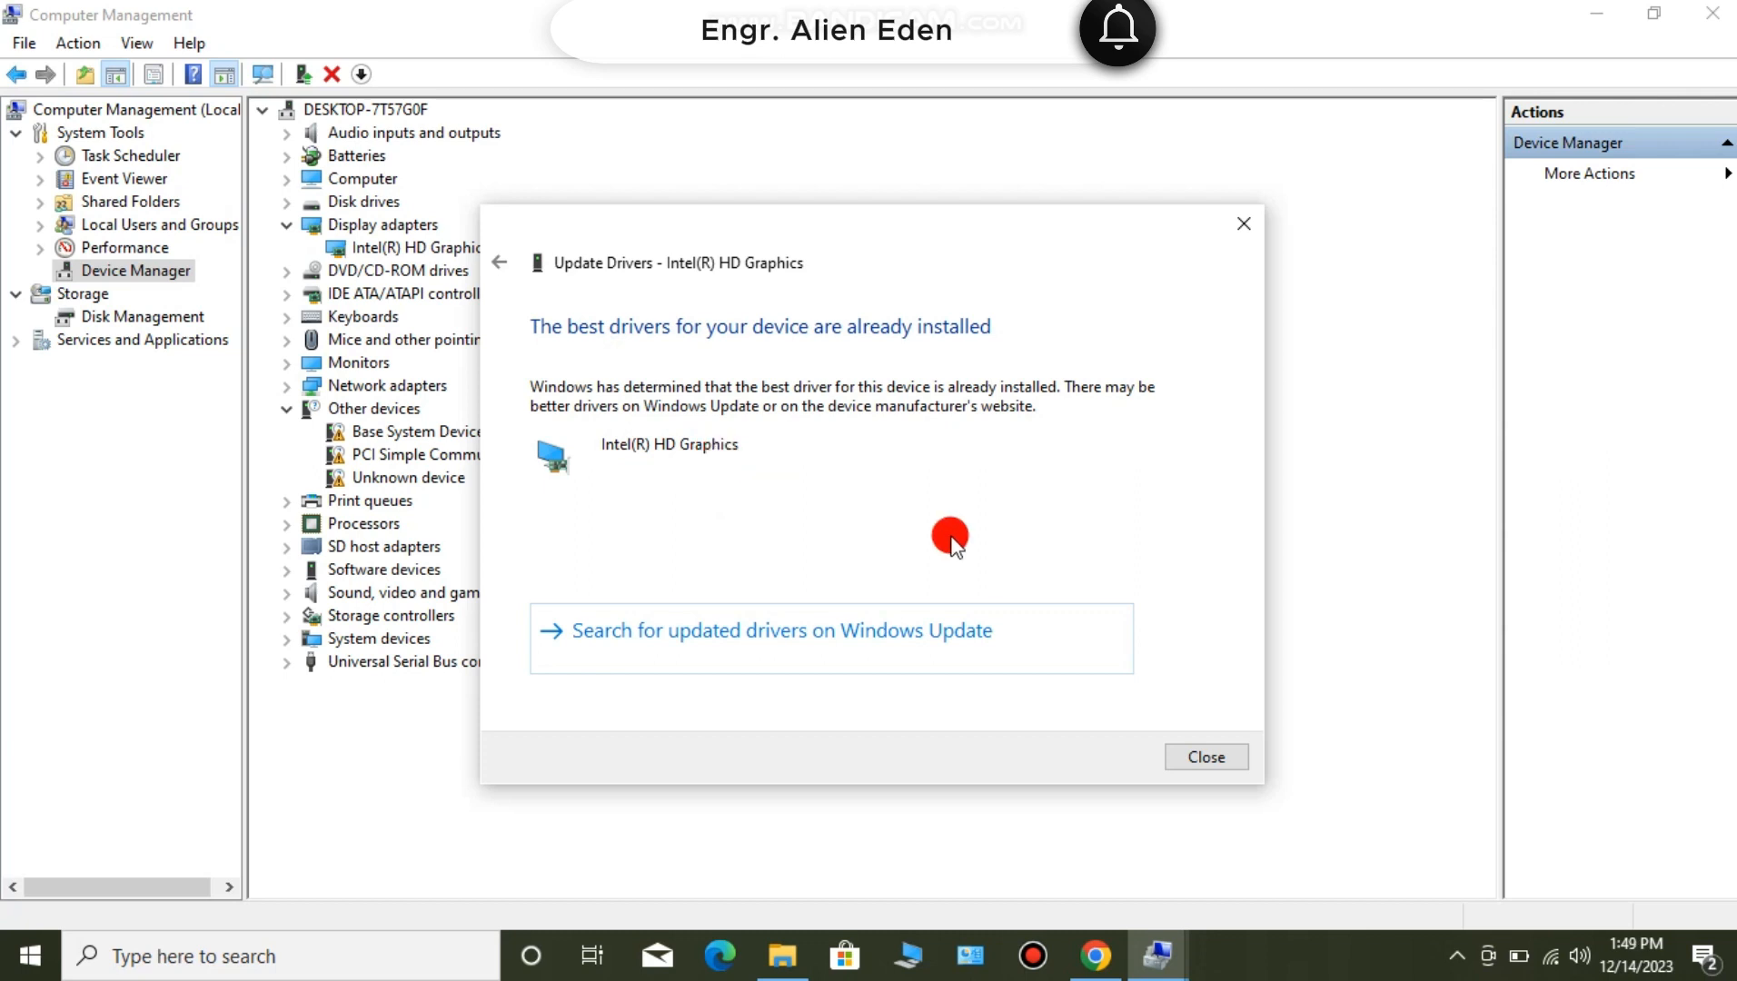
pyautogui.click(1177, 758)
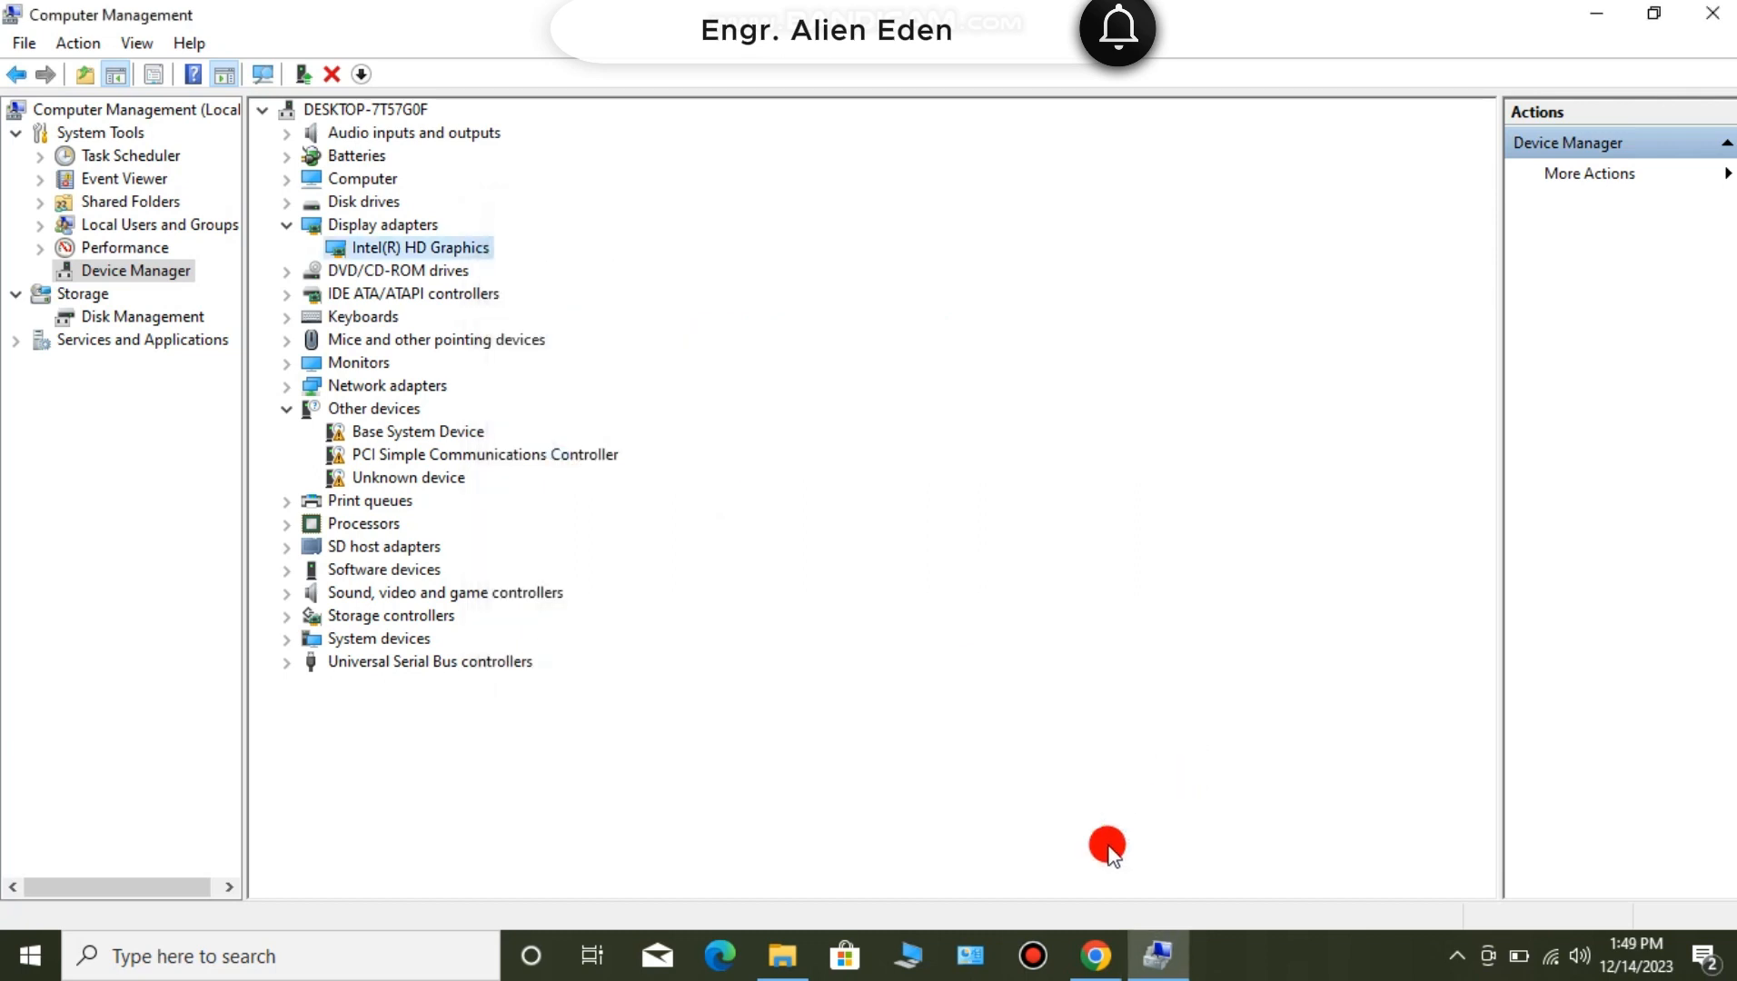